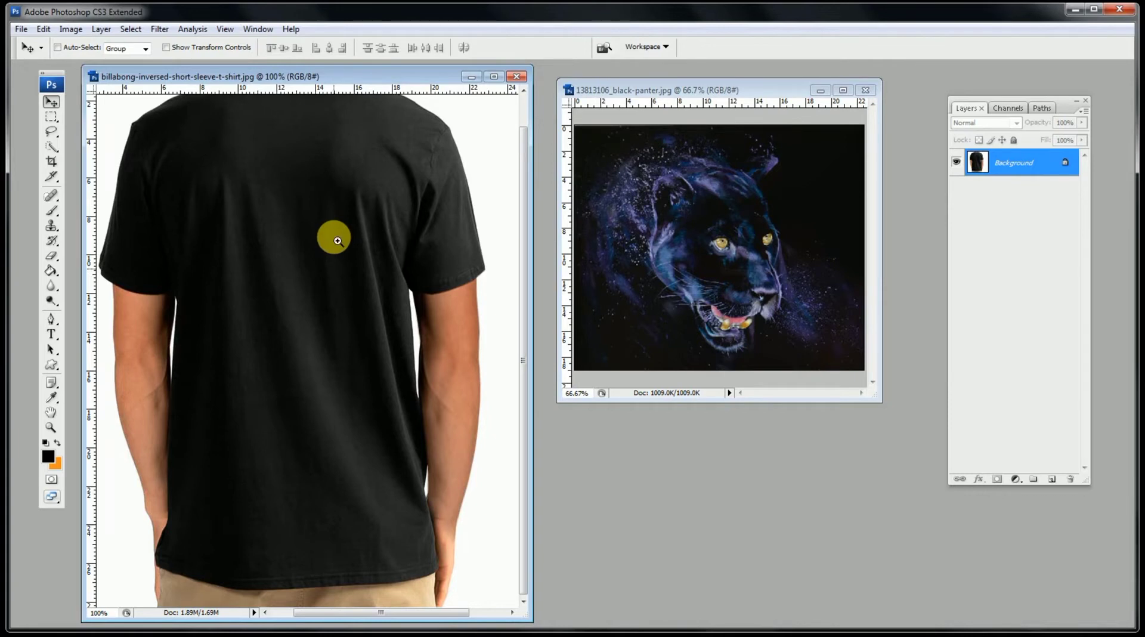
Step: Copy the panther picture from 13813106_black-panter.jpg onto the T-shirt document as a new layer
alt+click(337, 240)
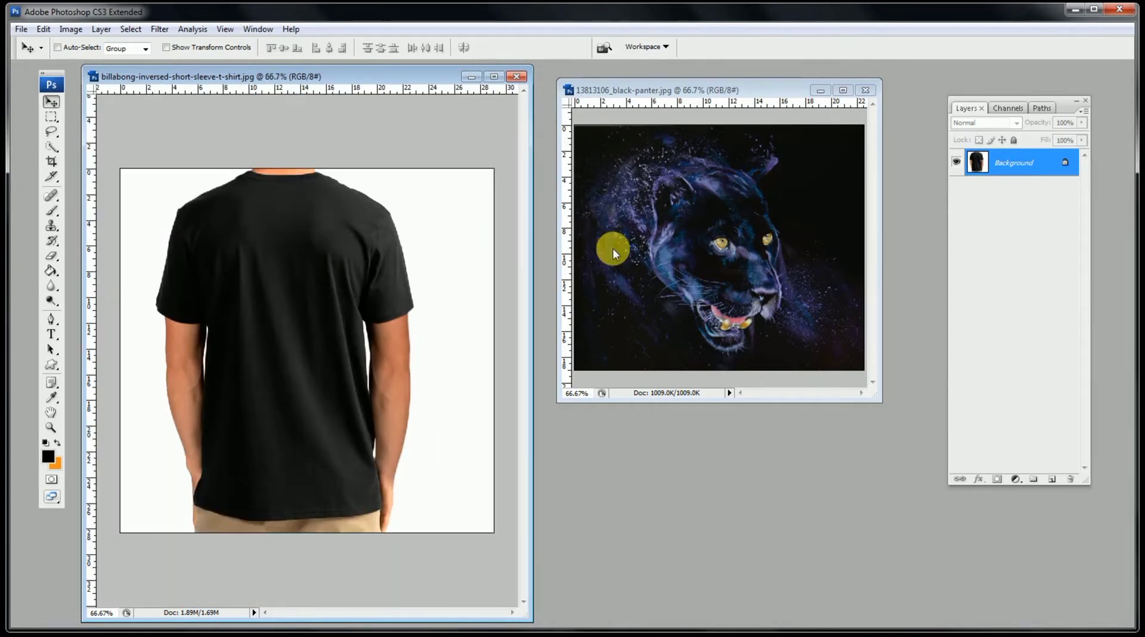
click(699, 234)
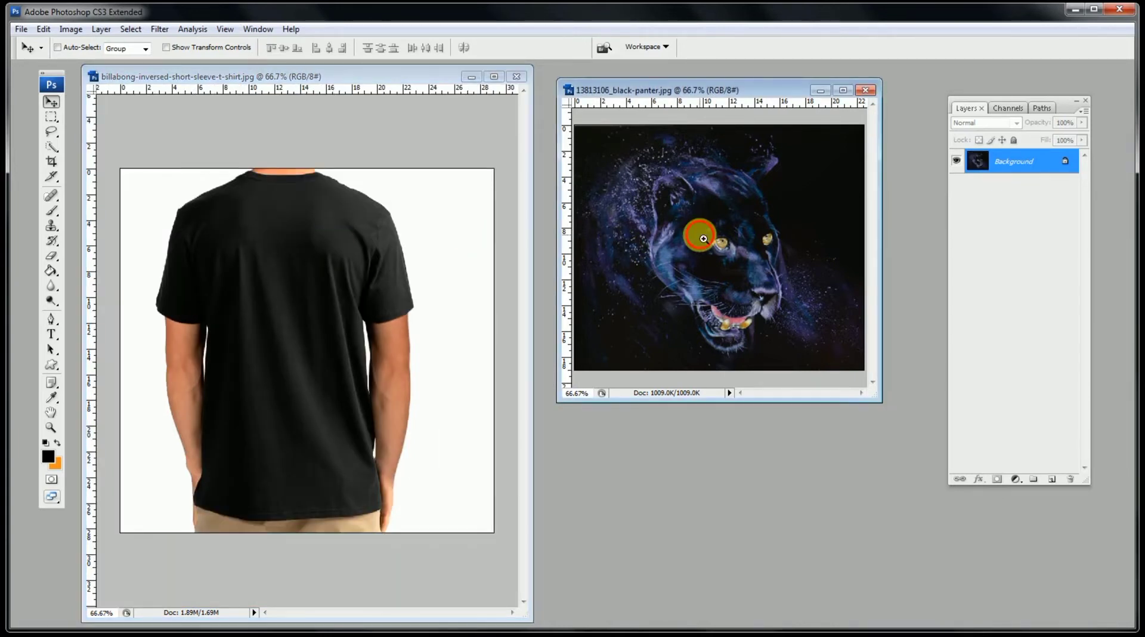
click(701, 236)
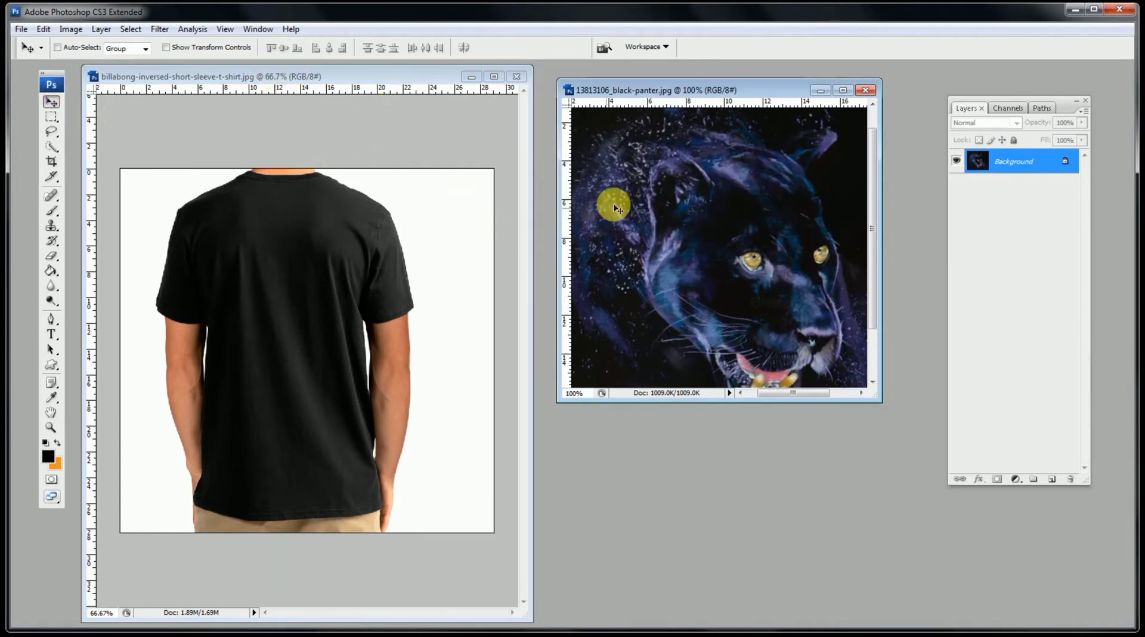
drag(622, 203, 248, 301)
Step: Rotate the panther layer clockwise by 16.6° and position it over the back of the shirt
key(ctrl+t)
drag(395, 167, 446, 206)
drag(331, 319, 331, 313)
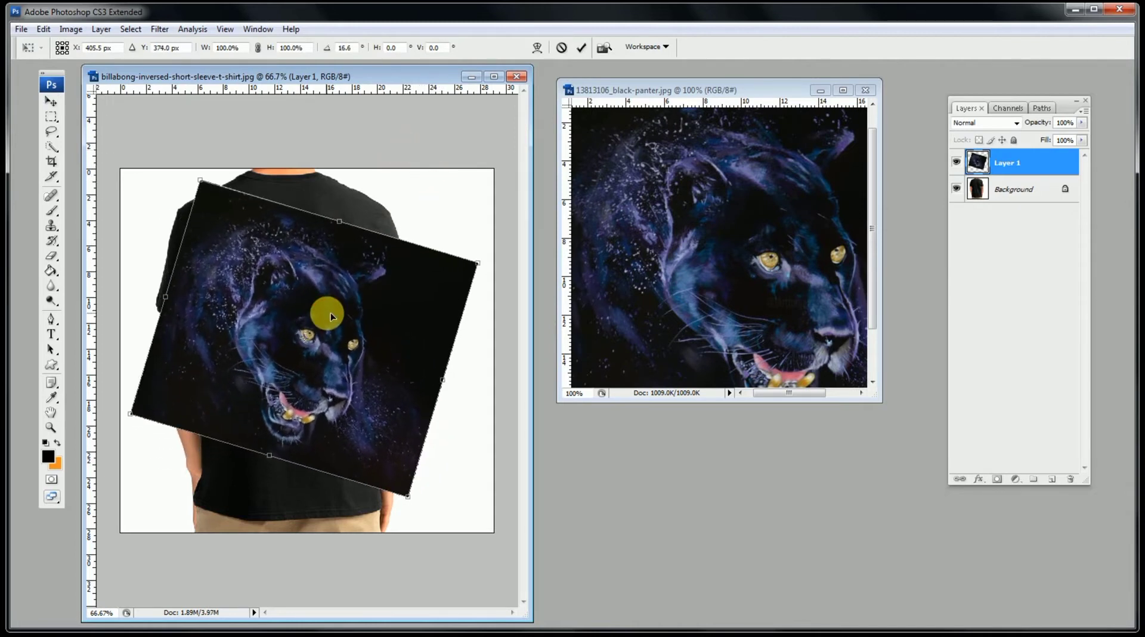
double_click(332, 317)
Step: Close the original panther document and widen the T-shirt document's window
click(724, 152)
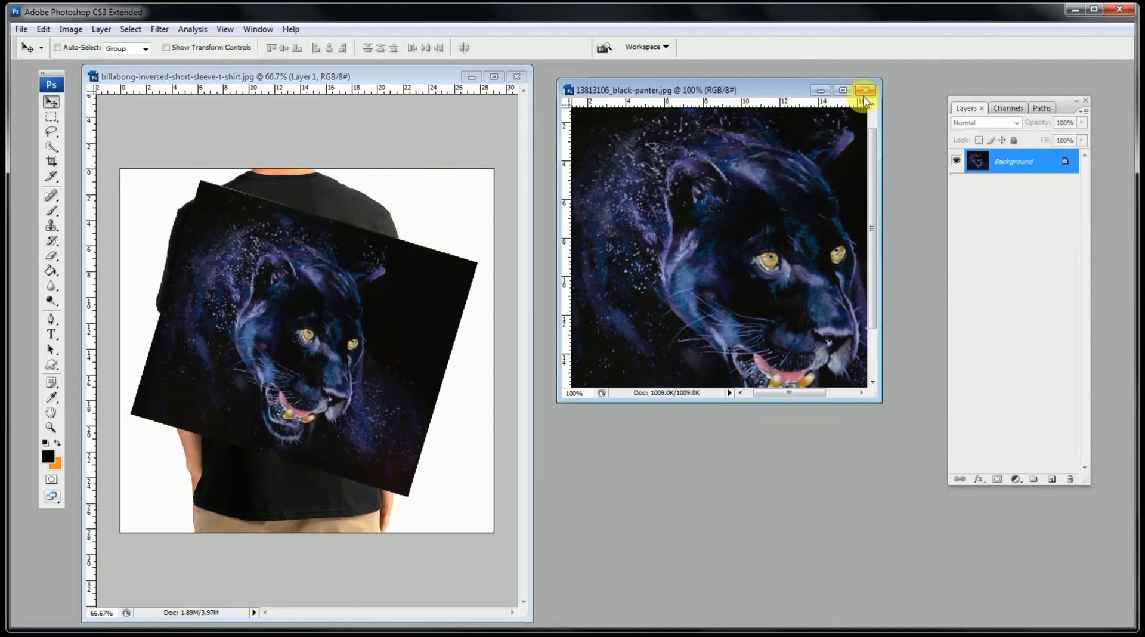
click(865, 90)
drag(531, 317, 831, 342)
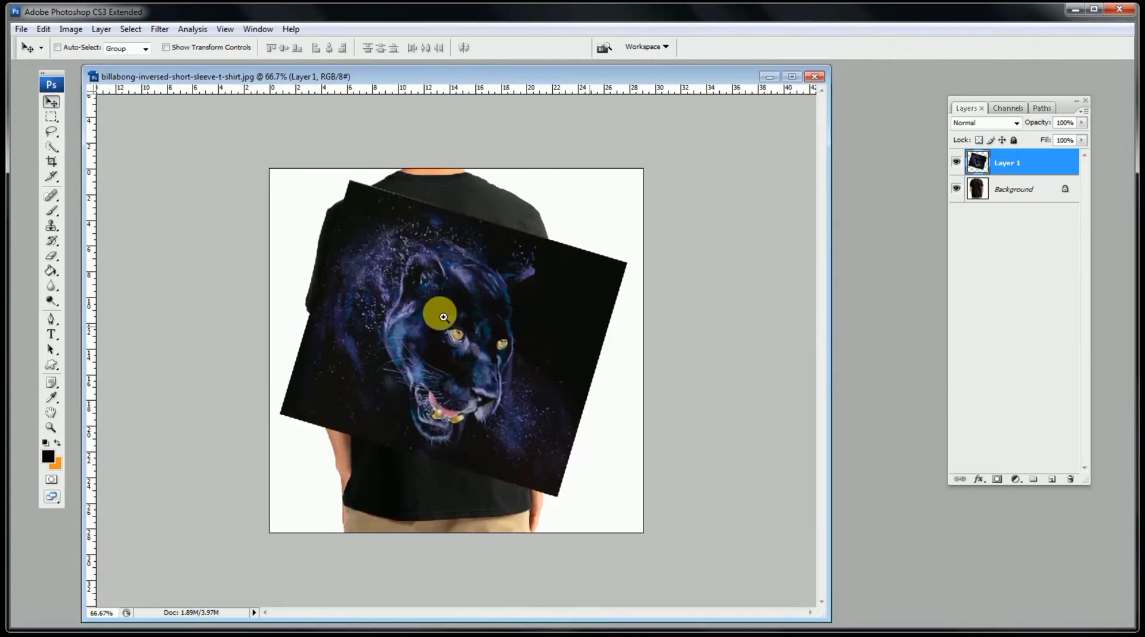
click(444, 316)
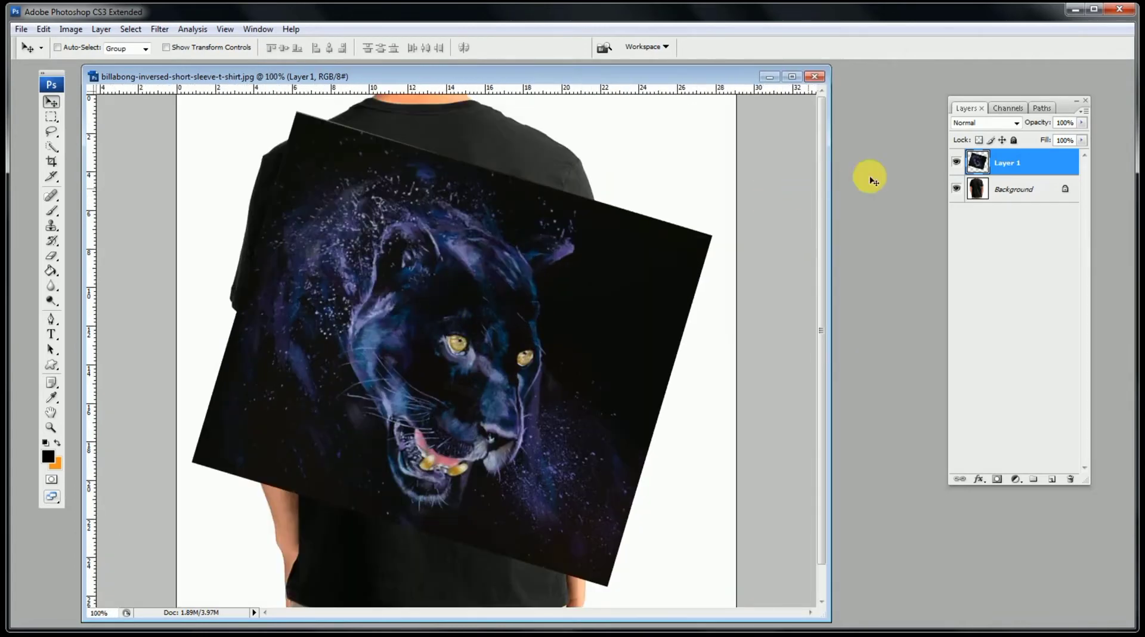
Step: Delete the panther layer's excess along its left side and upper-left corner using freehand Lasso selections
click(51, 131)
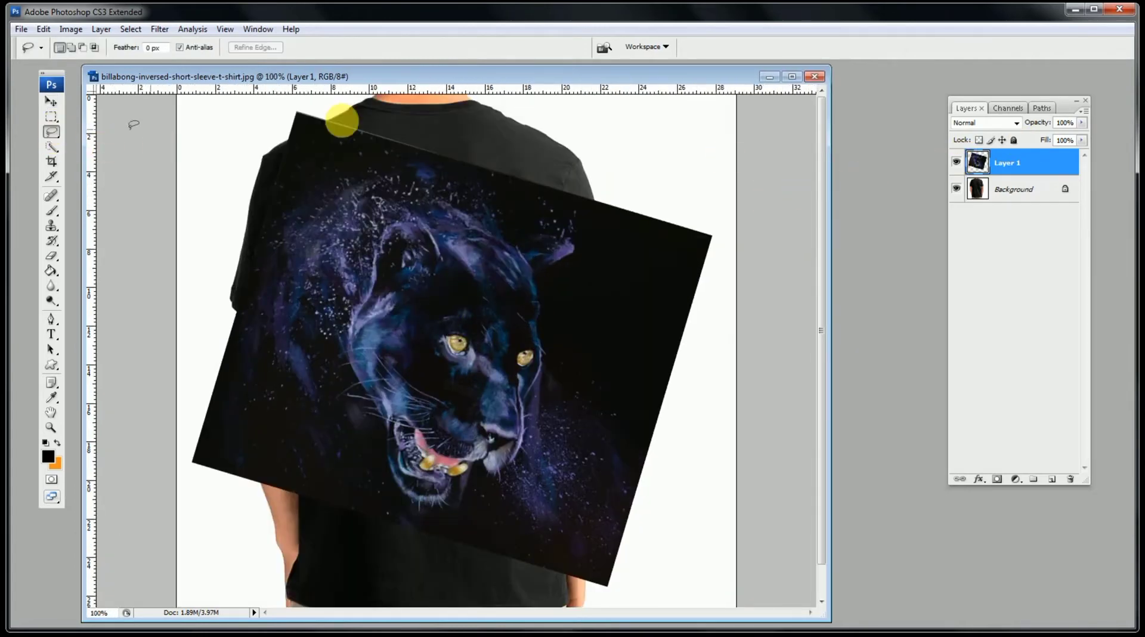
mouse_move(405, 118)
mouse_down()
mouse_move(417, 143)
mouse_move(326, 163)
mouse_move(261, 235)
mouse_move(252, 321)
mouse_move(286, 485)
mouse_move(141, 319)
mouse_move(172, 205)
mouse_up()
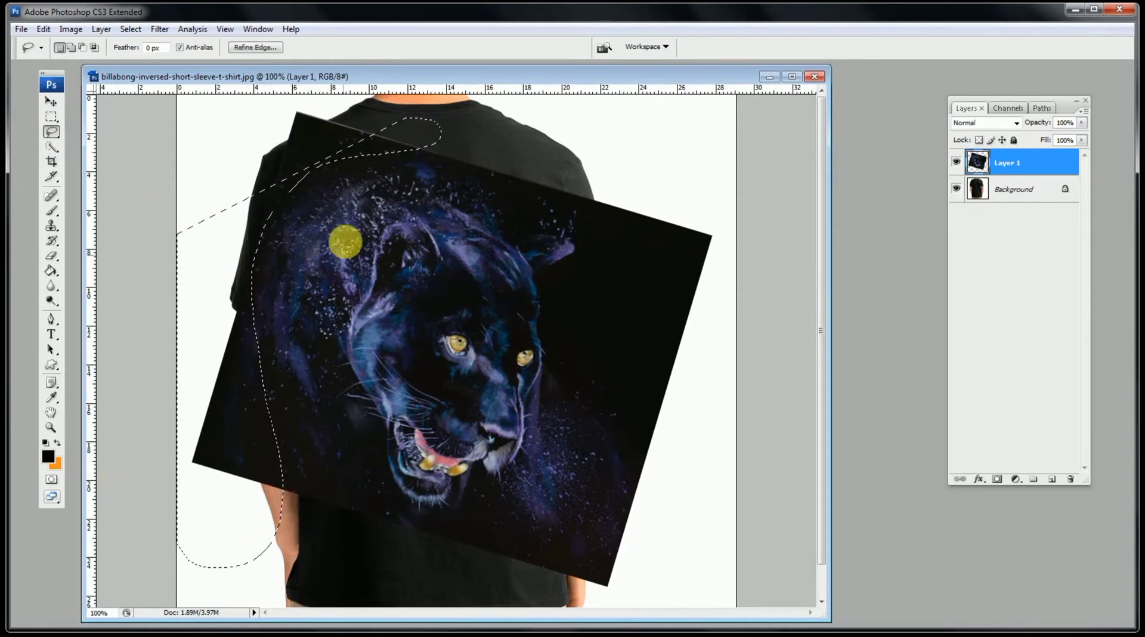
key(Delete)
mouse_move(264, 113)
mouse_down()
mouse_move(388, 103)
mouse_move(276, 182)
mouse_move(241, 138)
mouse_up()
key(Delete)
Step: Delete the panther layer's excess along its right side and lower-left corner using Lasso selections, and clear the selection
mouse_move(392, 134)
mouse_down()
mouse_move(596, 223)
mouse_move(595, 363)
mouse_move(563, 524)
mouse_move(646, 599)
mouse_move(734, 167)
mouse_move(411, 118)
mouse_up()
key(Delete)
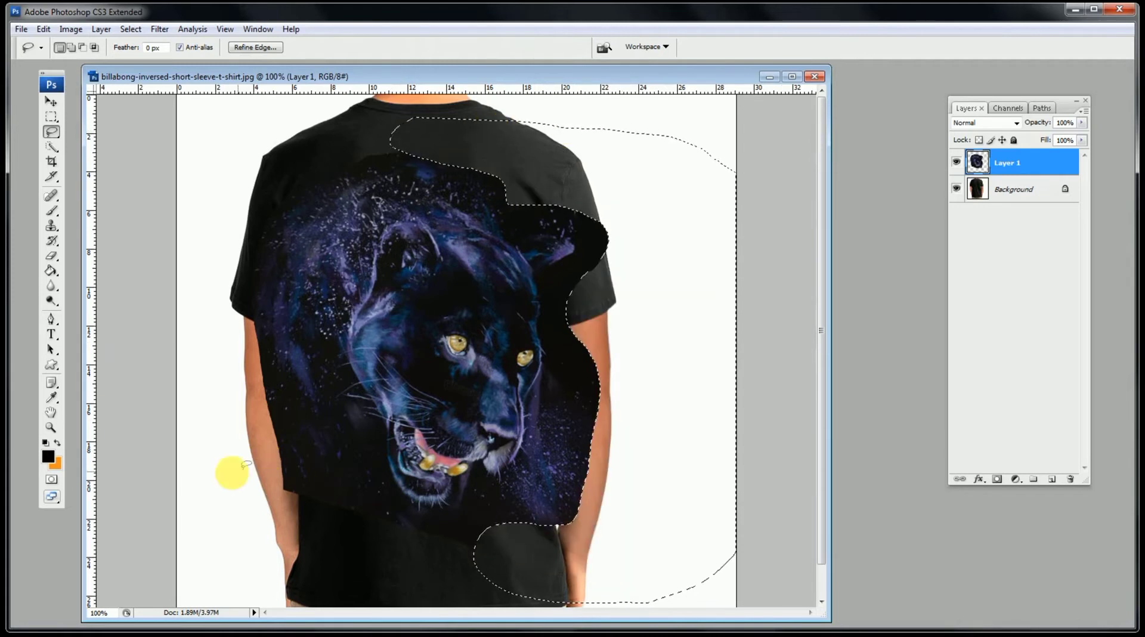
mouse_move(249, 453)
mouse_down()
mouse_move(226, 519)
mouse_move(217, 503)
mouse_up()
key(Delete)
key(ctrl+d)
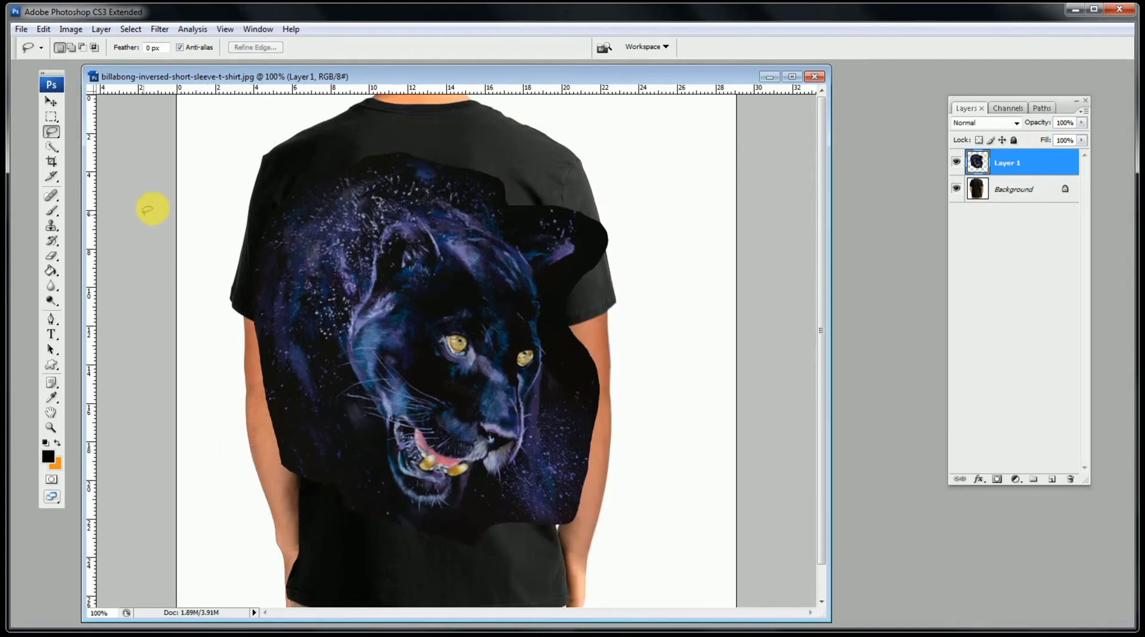
Step: Softly erase the dark outer edges all around the panther with a 139 px Eraser brush to blend them into the shirt
drag(331, 255, 319, 251)
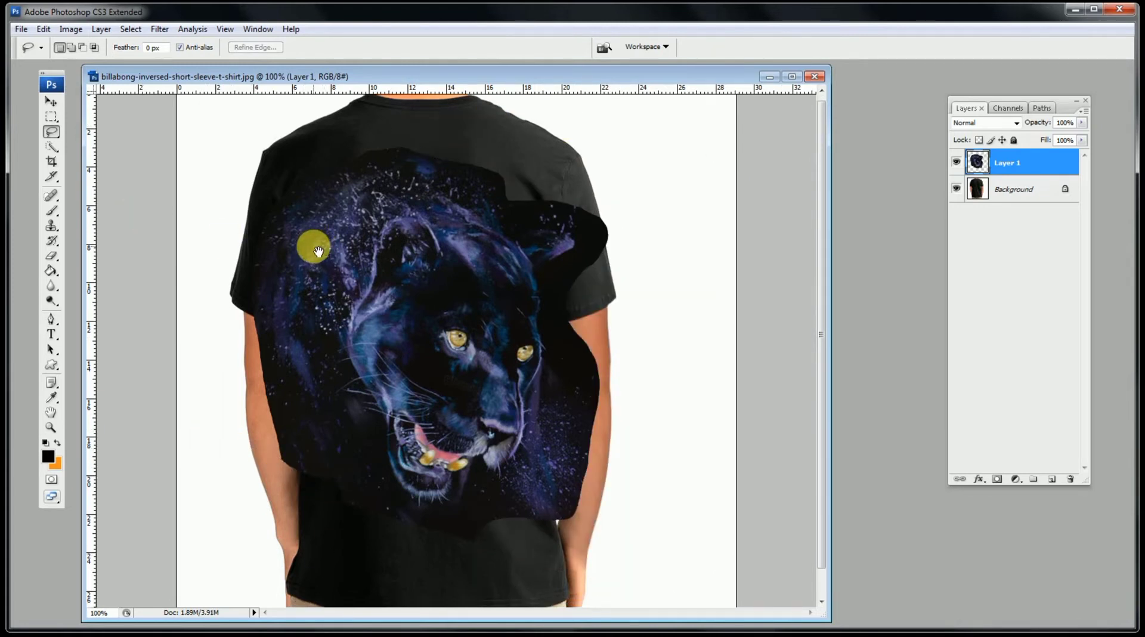
click(53, 258)
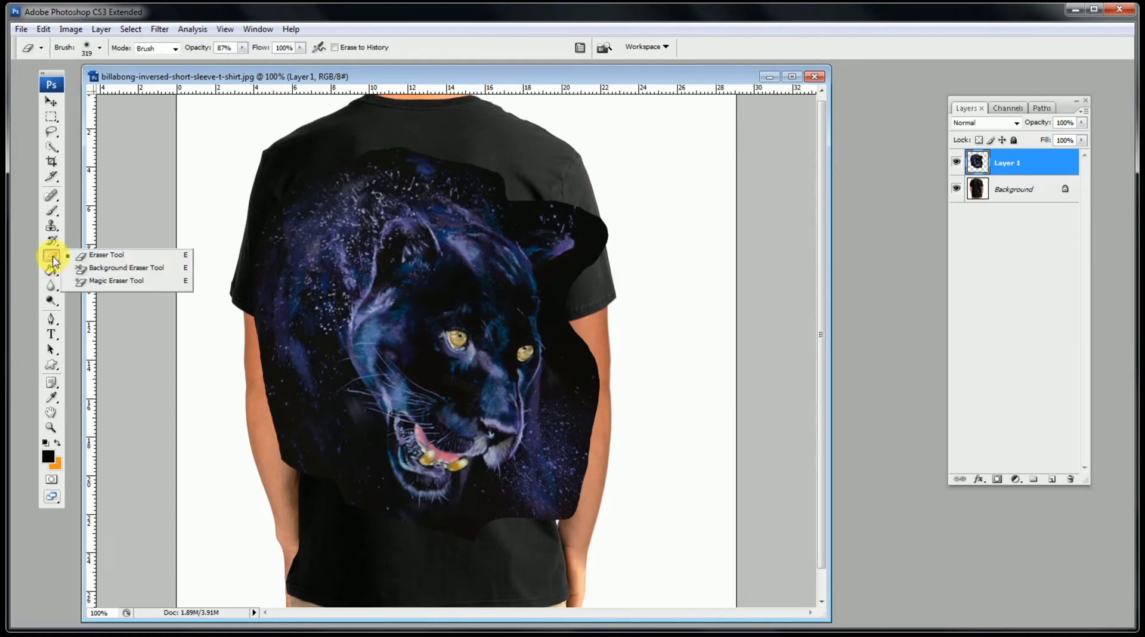
click(88, 52)
mouse_move(139, 88)
mouse_down()
mouse_move(541, 192)
mouse_move(243, 94)
mouse_move(87, 85)
mouse_up()
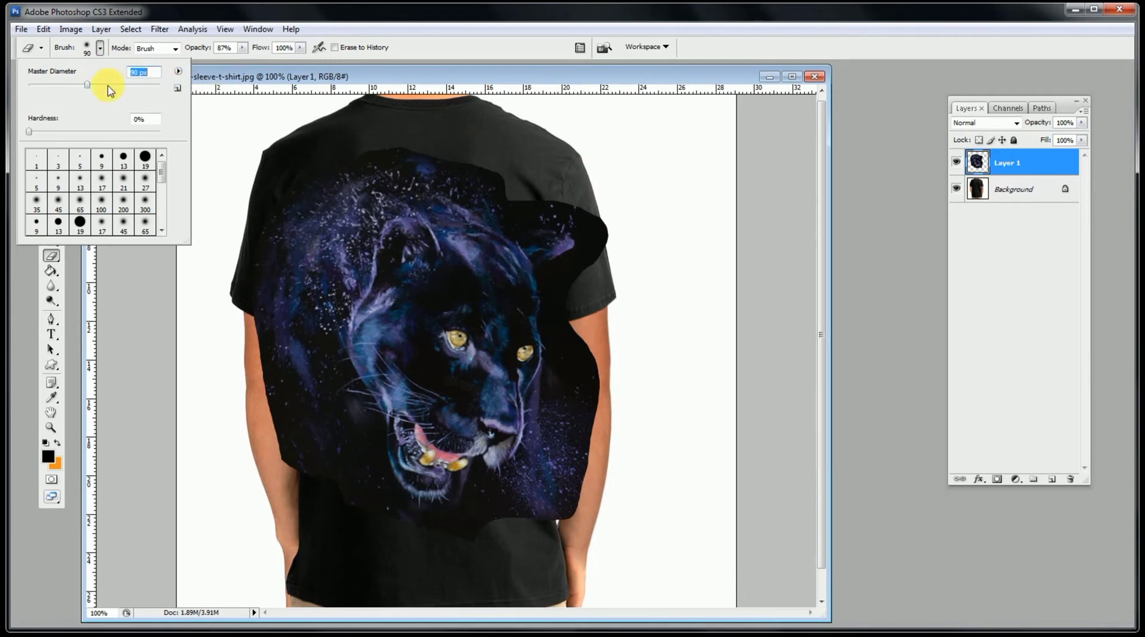
text(139)
key(Return)
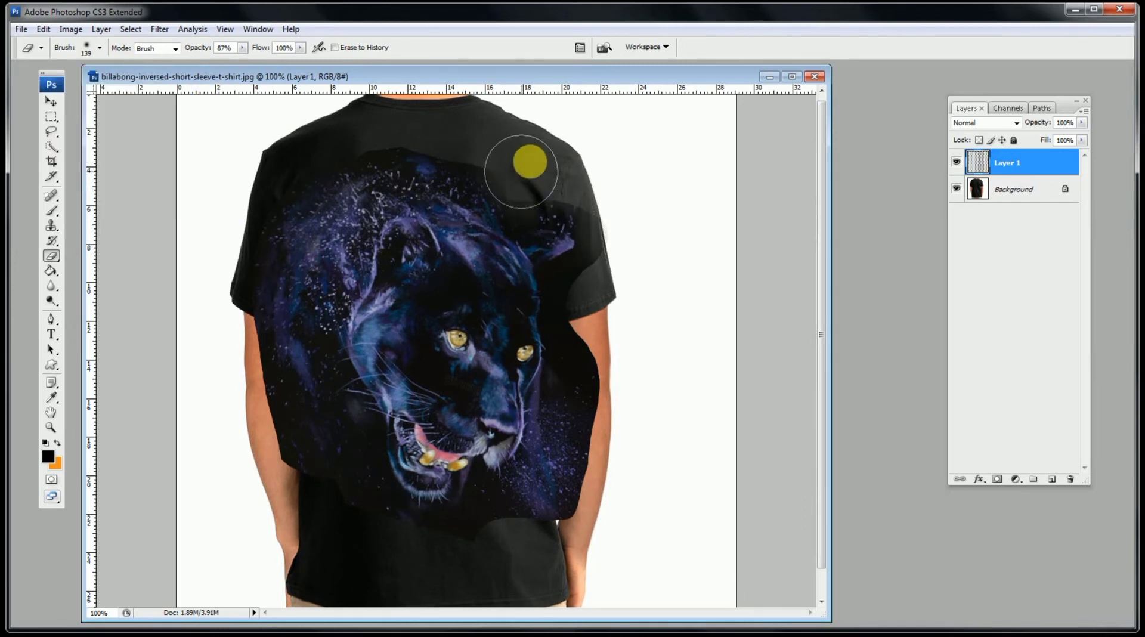
mouse_move(520, 171)
mouse_down()
mouse_move(608, 162)
mouse_move(612, 243)
mouse_move(593, 315)
mouse_move(613, 356)
mouse_move(611, 314)
mouse_move(621, 386)
mouse_move(591, 520)
mouse_up()
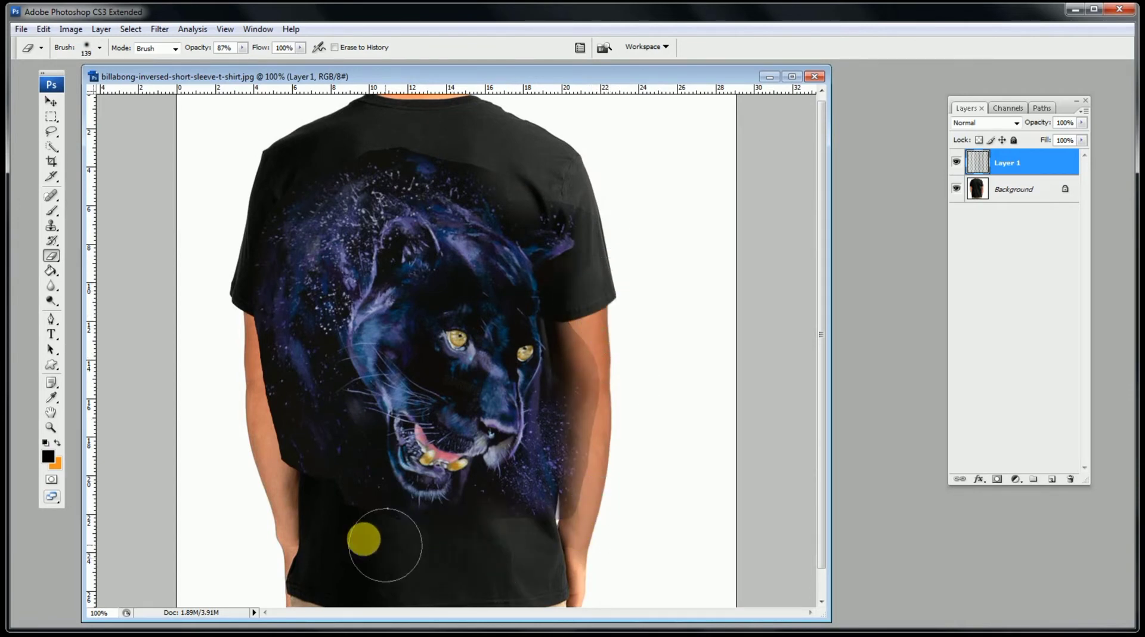
mouse_move(385, 544)
mouse_down()
mouse_move(281, 481)
mouse_move(236, 433)
mouse_move(225, 319)
mouse_move(252, 471)
mouse_move(218, 340)
mouse_up()
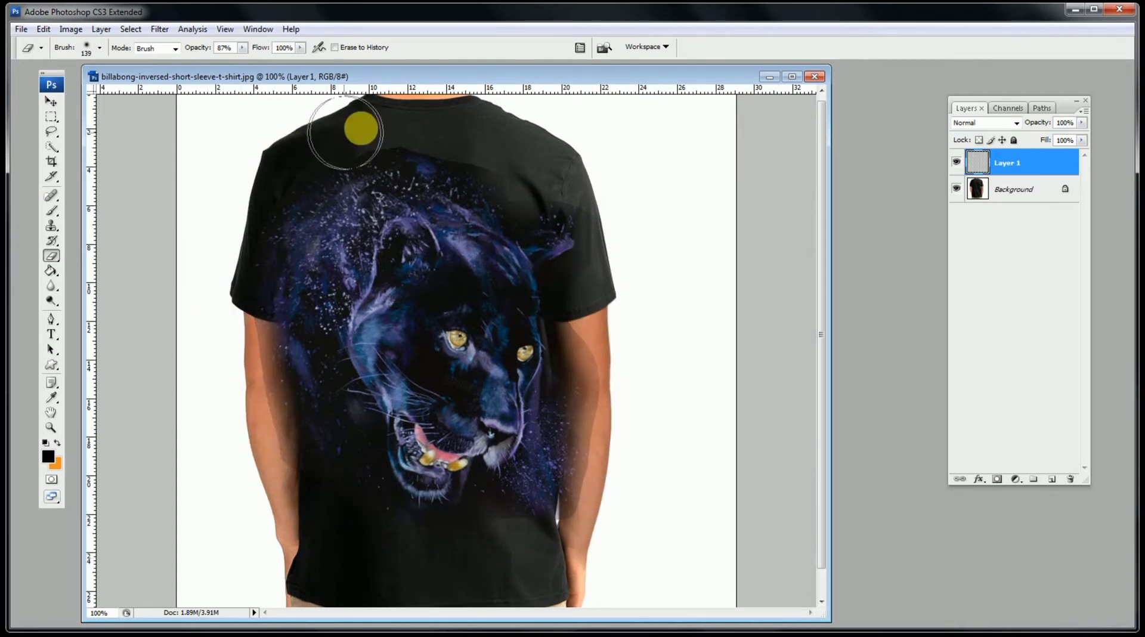
mouse_move(360, 128)
mouse_down()
mouse_move(524, 146)
mouse_move(414, 112)
mouse_move(626, 220)
mouse_up()
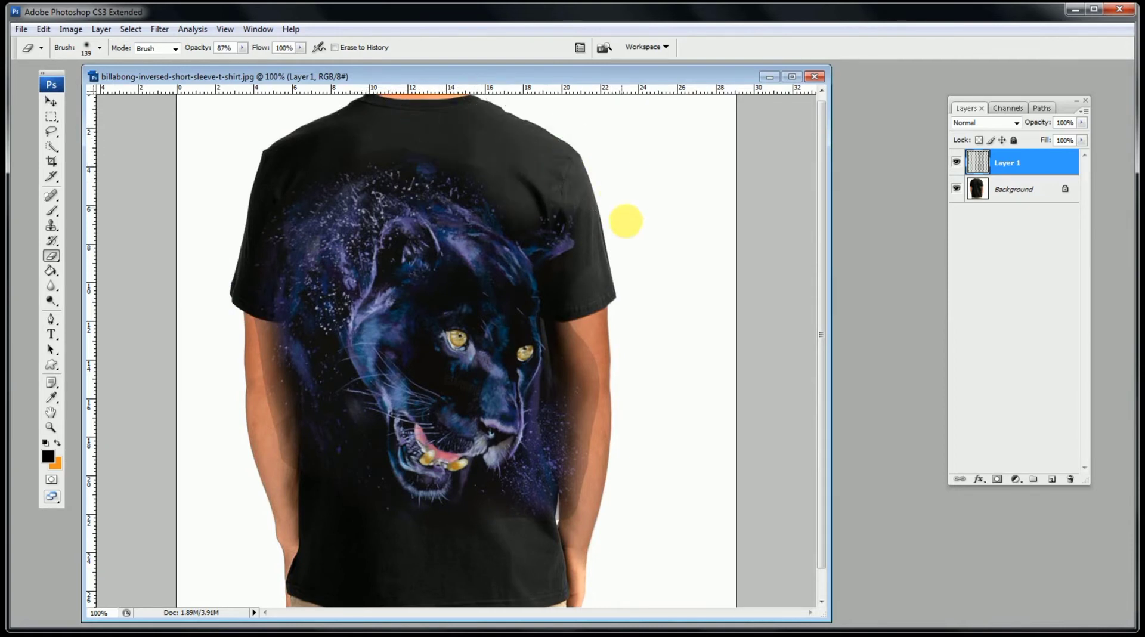
Step: Examine the blended panther up close and compare the shirt with the panther layer hidden and shown
click(52, 101)
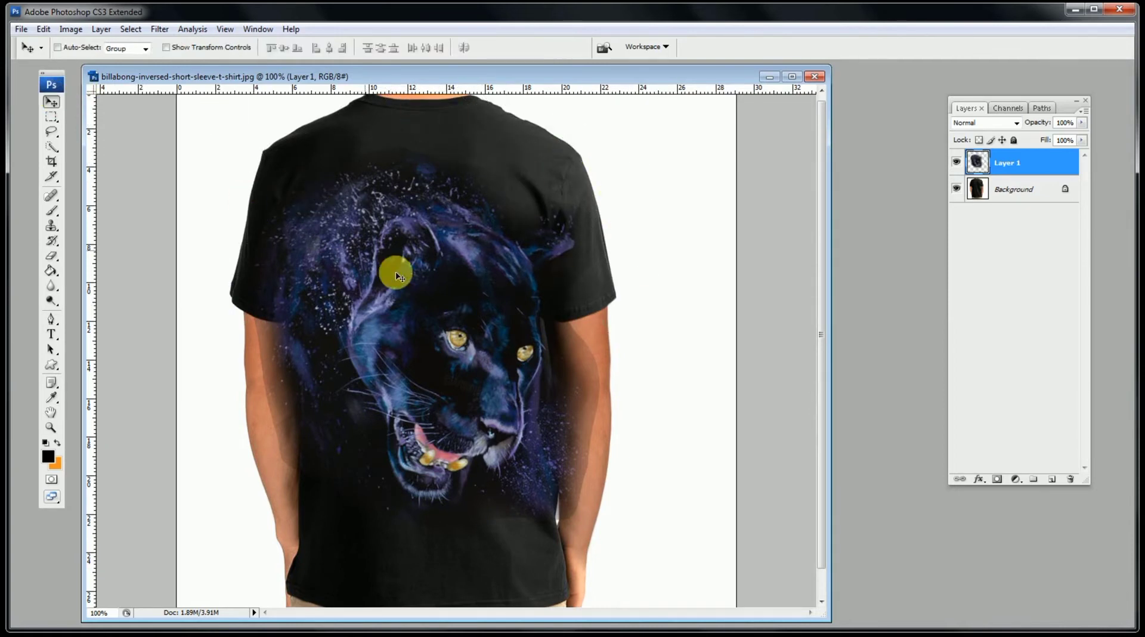
ctrl+click(496, 281)
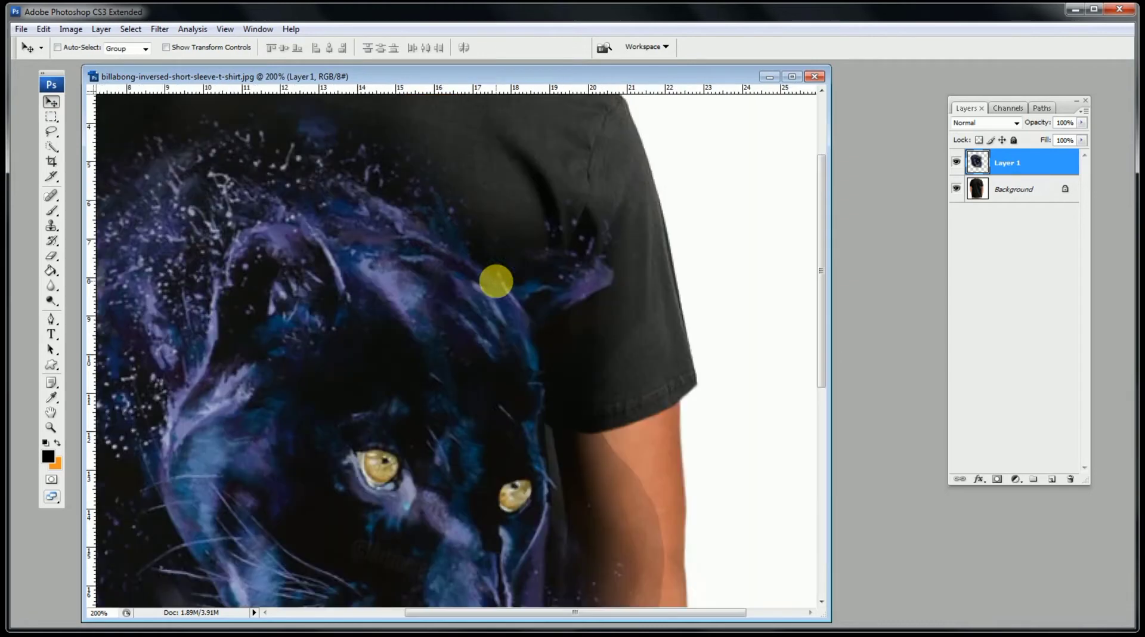
ctrl+alt+click(481, 317)
drag(437, 247, 899, 172)
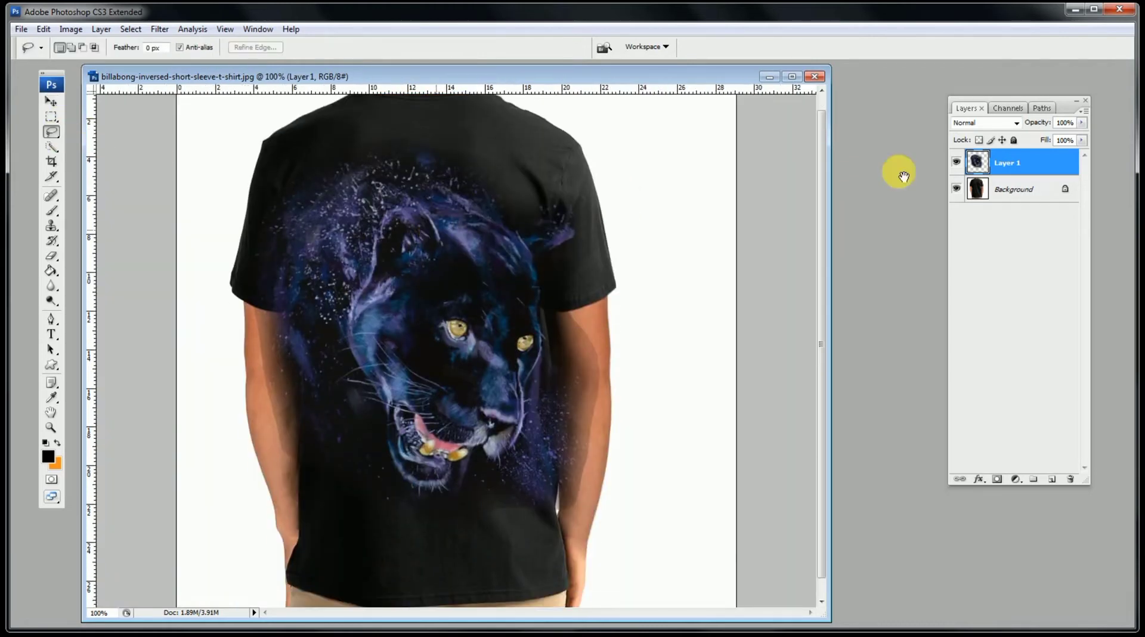
click(960, 162)
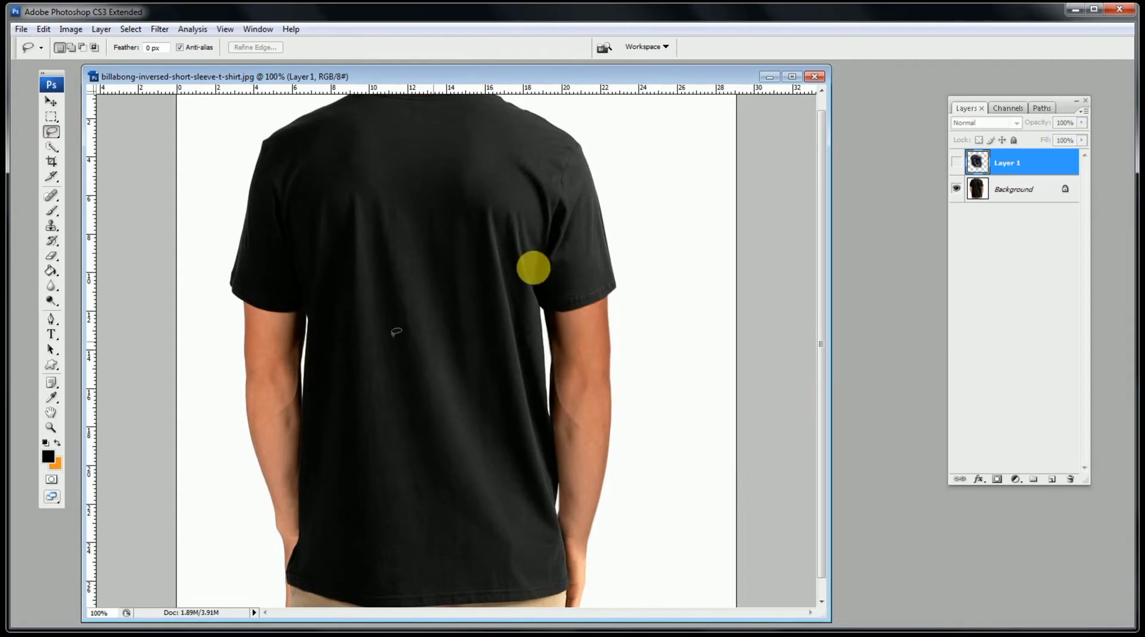
click(956, 161)
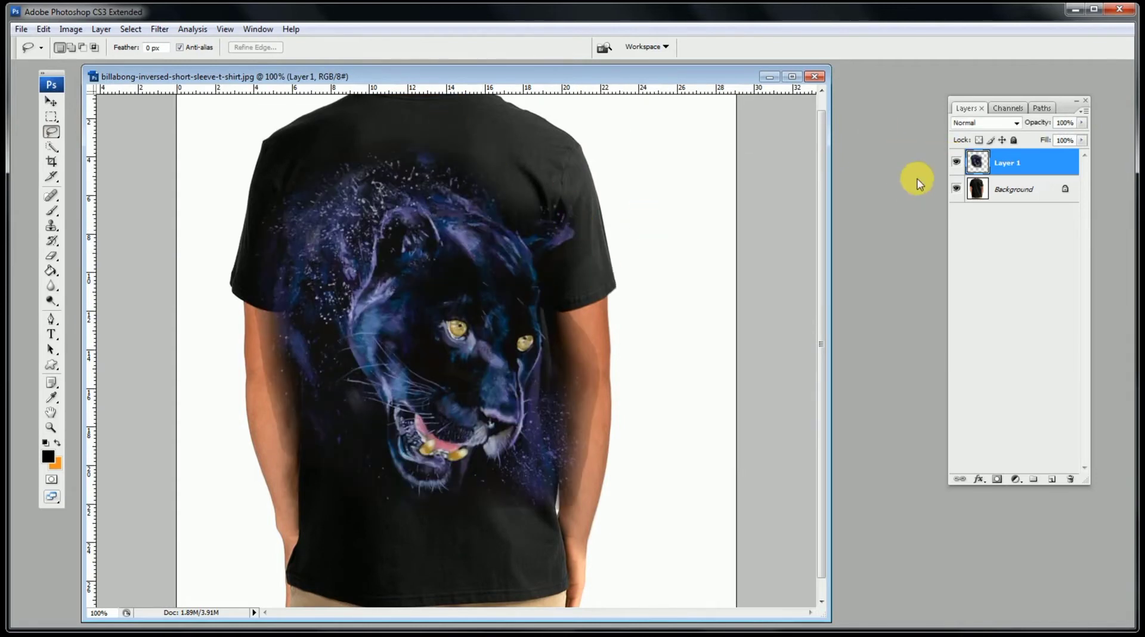
Step: Hide the panther layer and lasso the image's right arm, following the sleeve hem and the shirt's side edge
click(956, 162)
key(ctrl+plus)
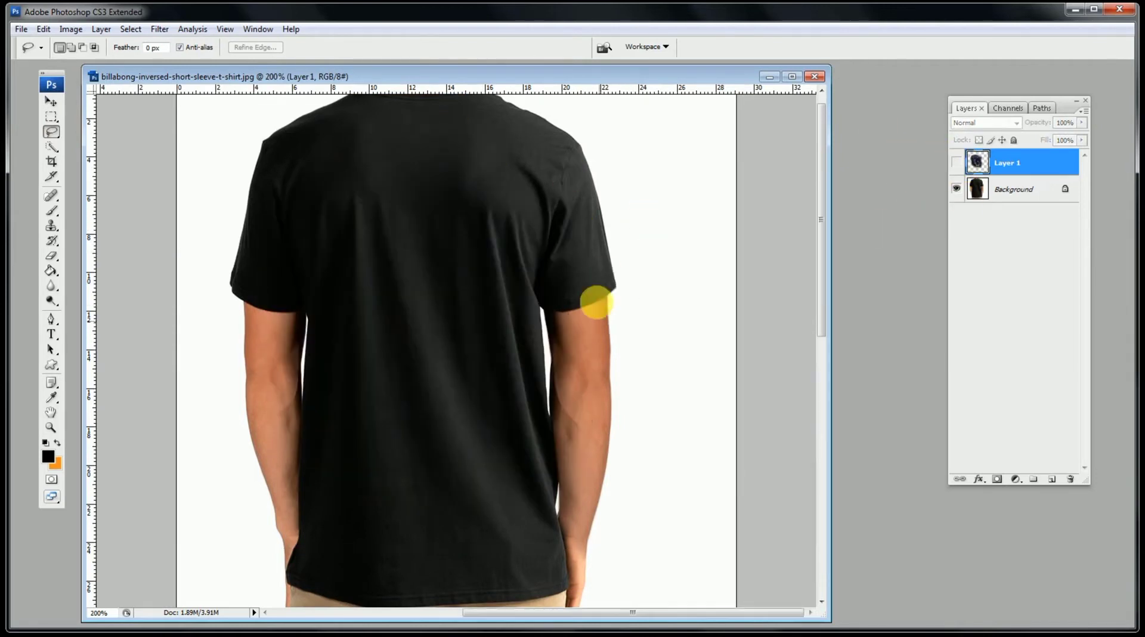
drag(490, 316, 504, 223)
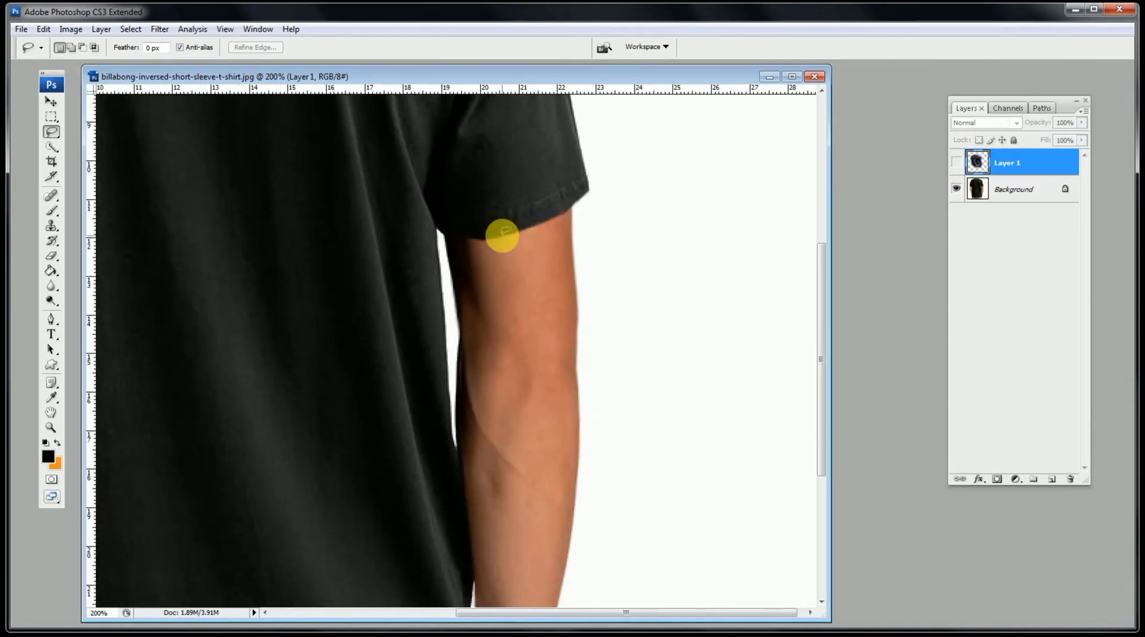
click(482, 238)
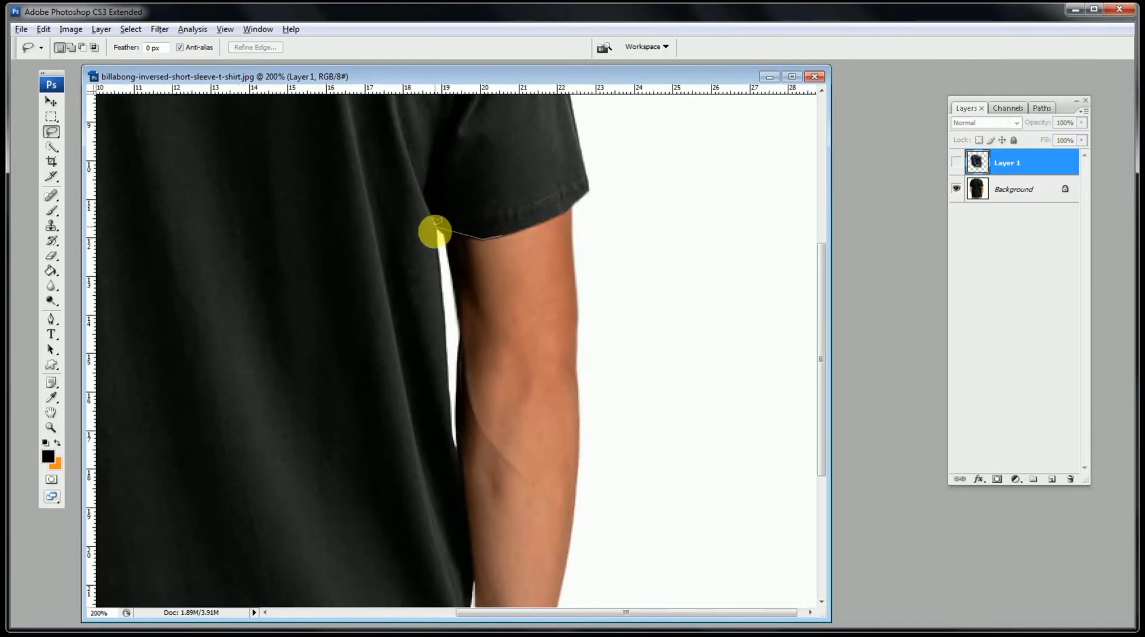
click(436, 228)
click(455, 445)
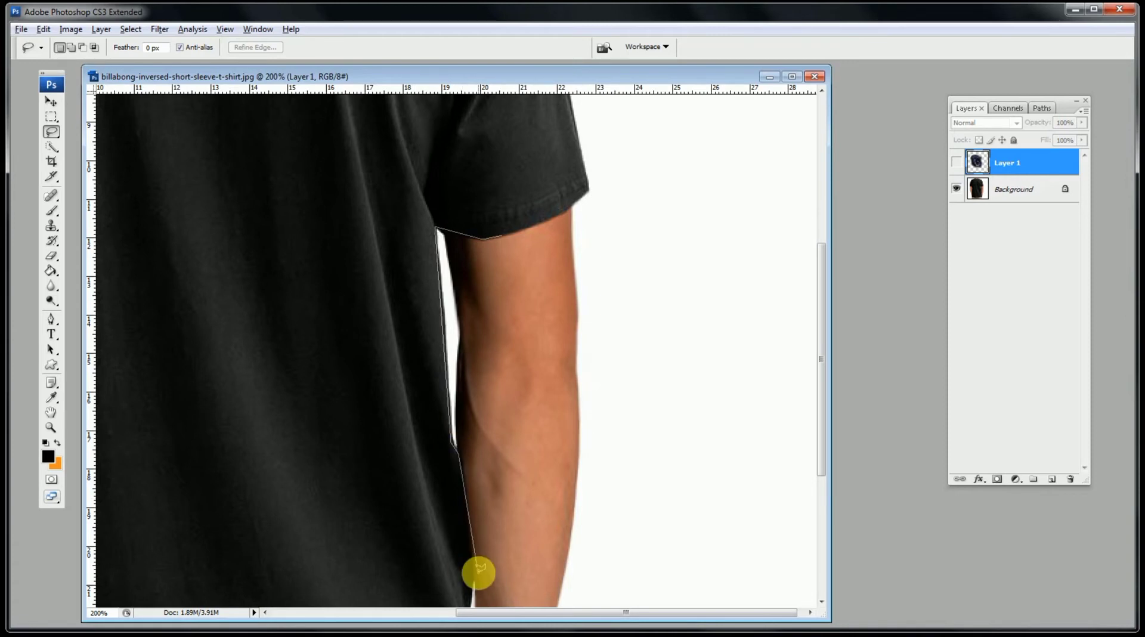
click(473, 573)
scroll(474, 574, down, 5)
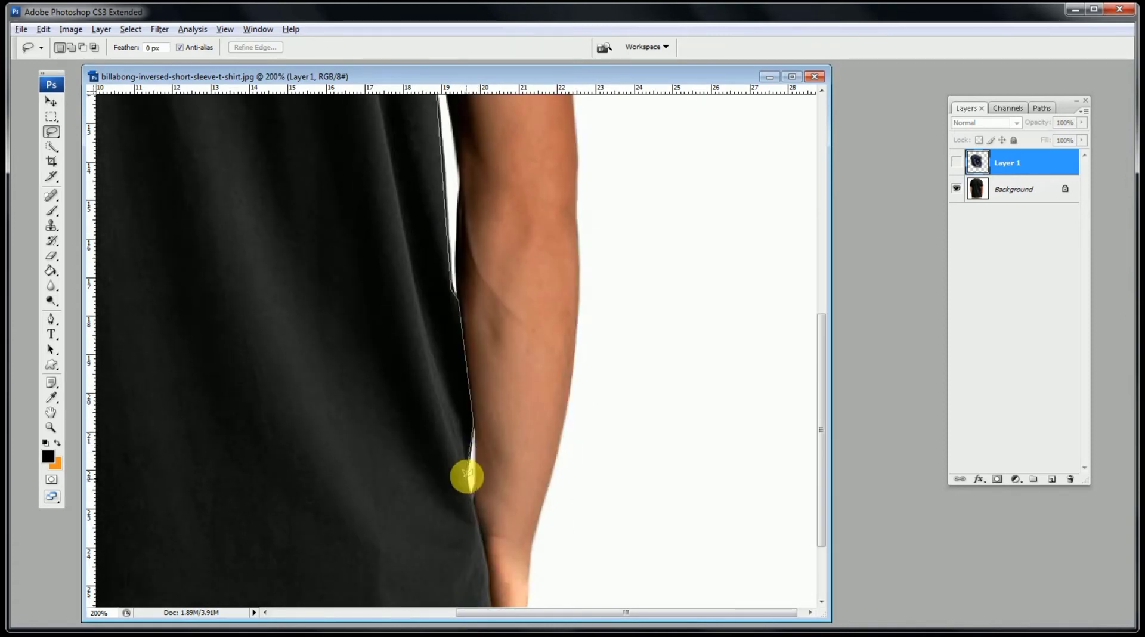
drag(489, 552, 752, 336)
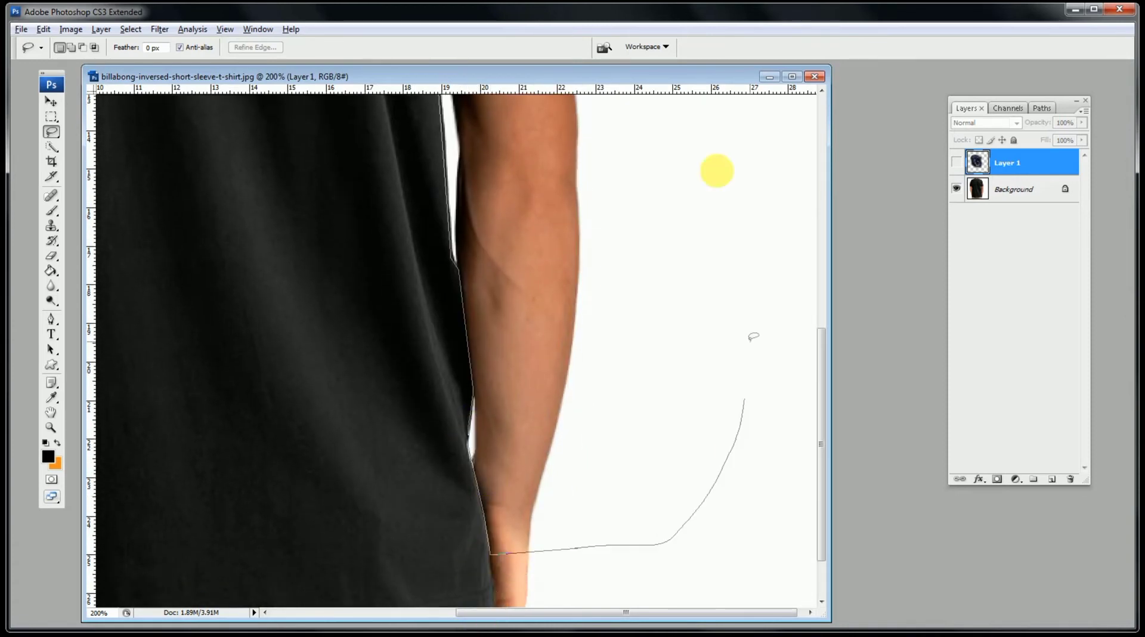
alt+click(655, 250)
click(529, 276)
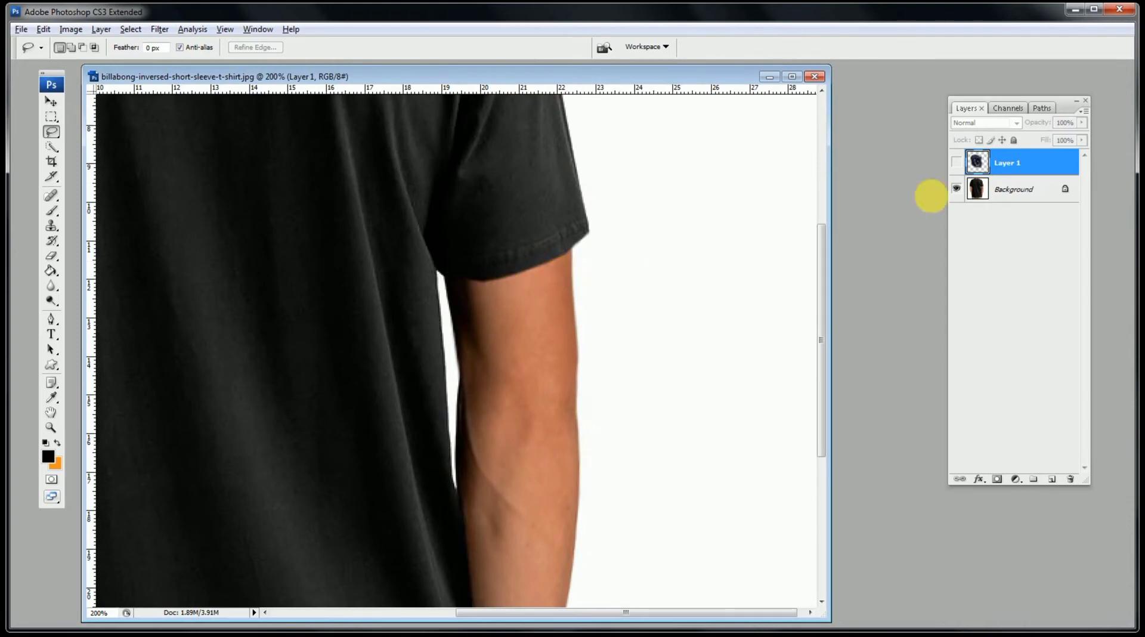
Step: Show the panther layer again and cut its overlap on the right arm within the selection
click(955, 161)
alt+click(500, 376)
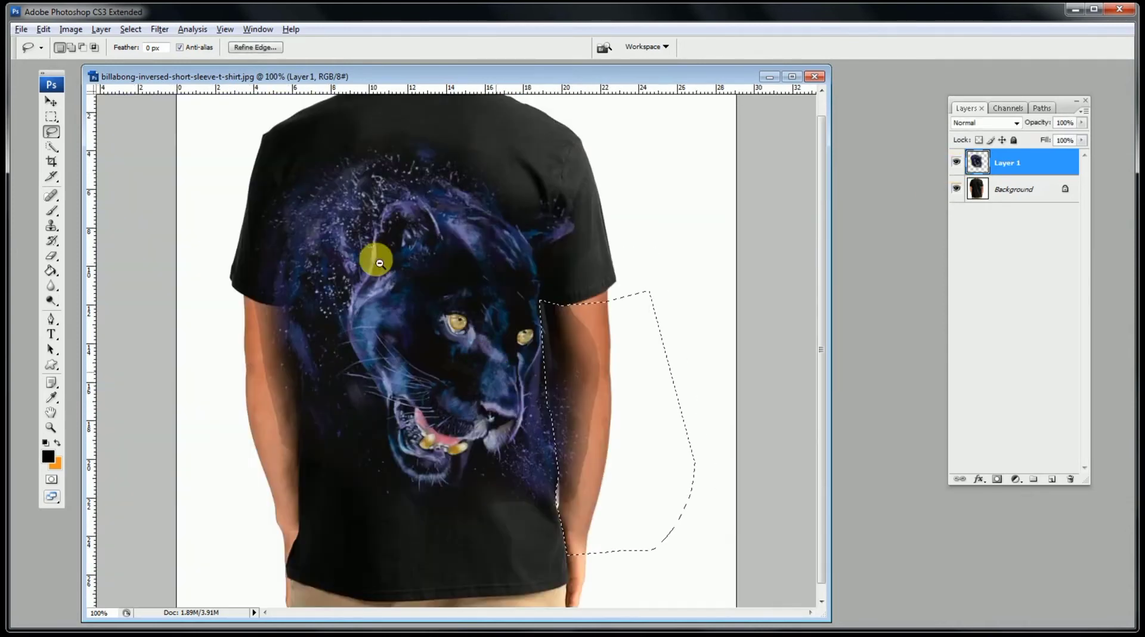
click(43, 28)
click(53, 108)
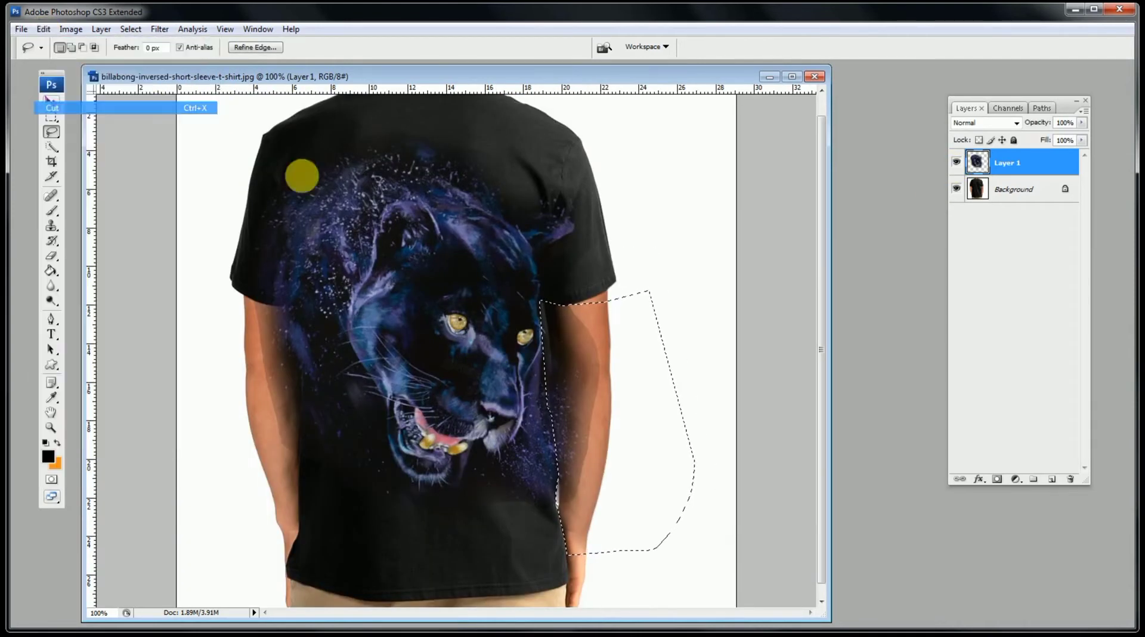
Step: Hide the panther layer and lasso the image's left arm along the sleeve hem and the shirt's side edge
click(956, 161)
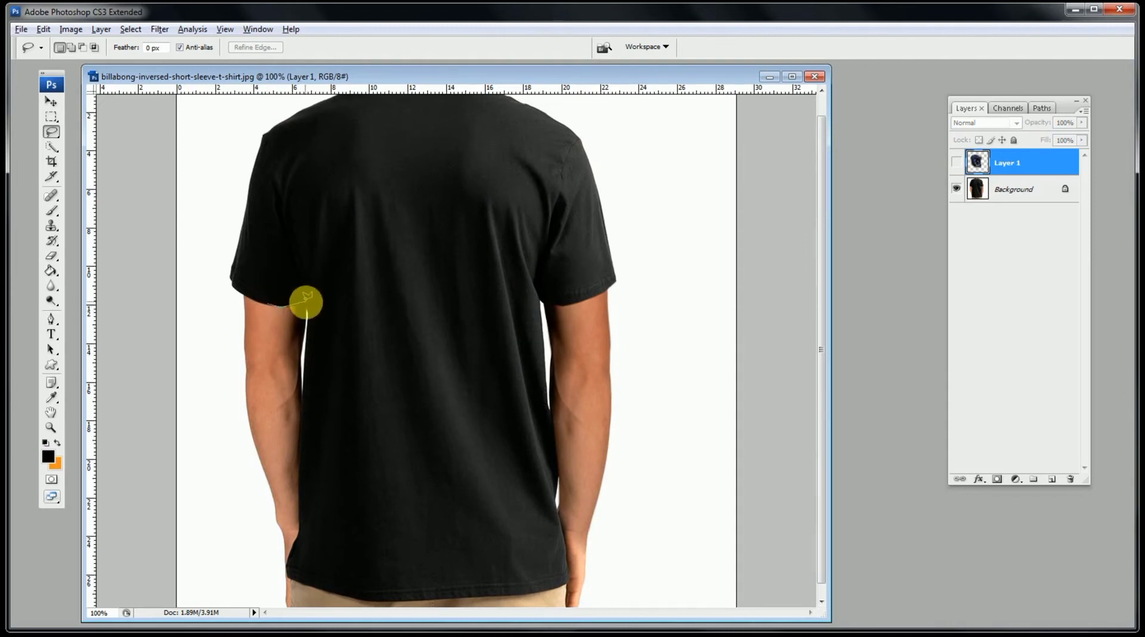
mouse_move(308, 316)
mouse_down()
mouse_move(292, 417)
mouse_move(301, 516)
mouse_up()
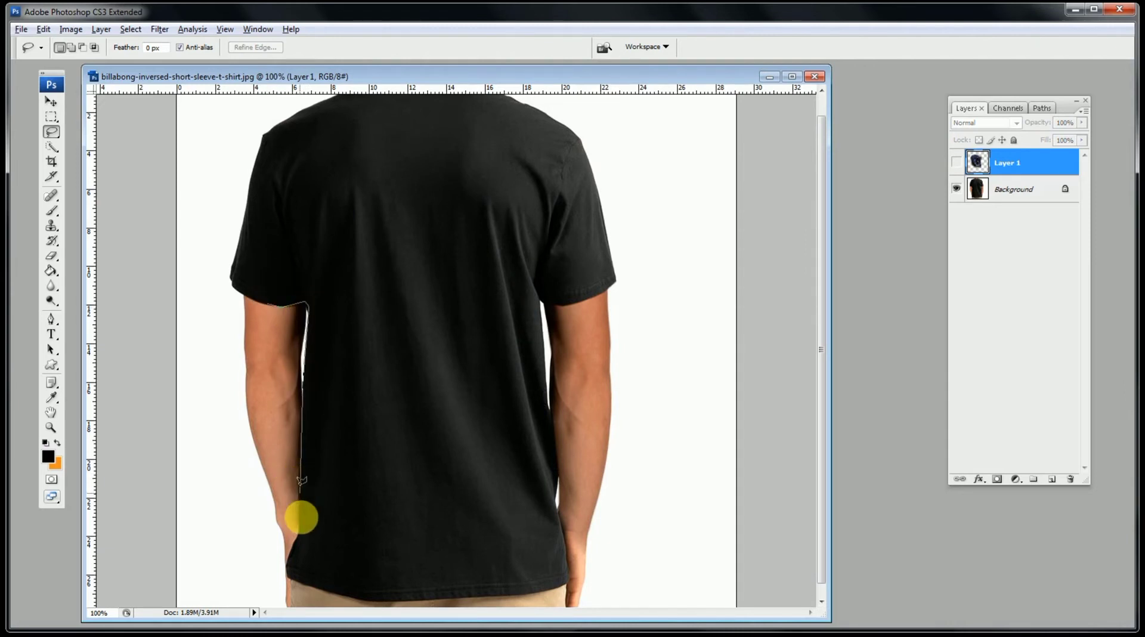
mouse_move(253, 596)
mouse_down()
mouse_move(192, 322)
mouse_move(265, 304)
mouse_up()
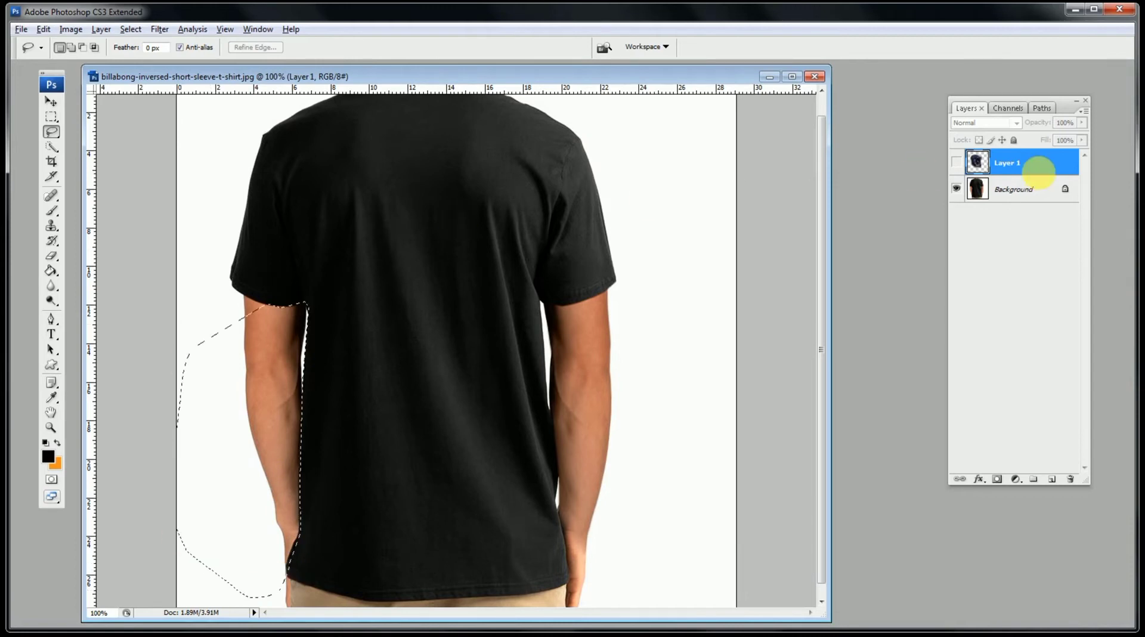
Step: Show the panther layer again, cut its overlap on the image's left arm and lasso the strip under that sleeve's hem
click(956, 161)
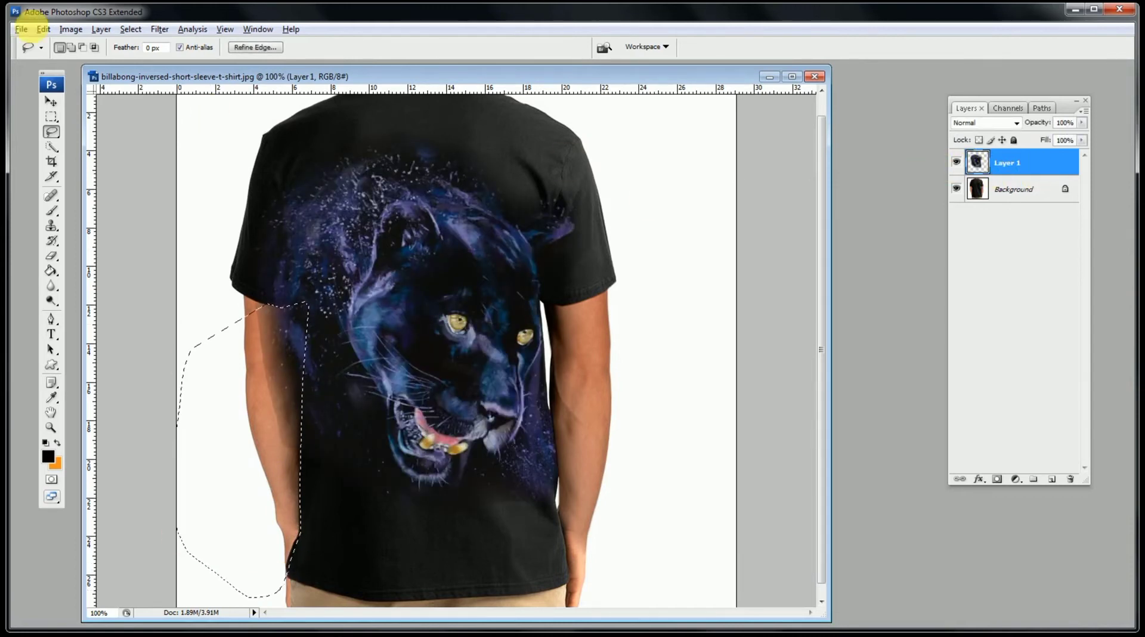
click(43, 29)
click(70, 108)
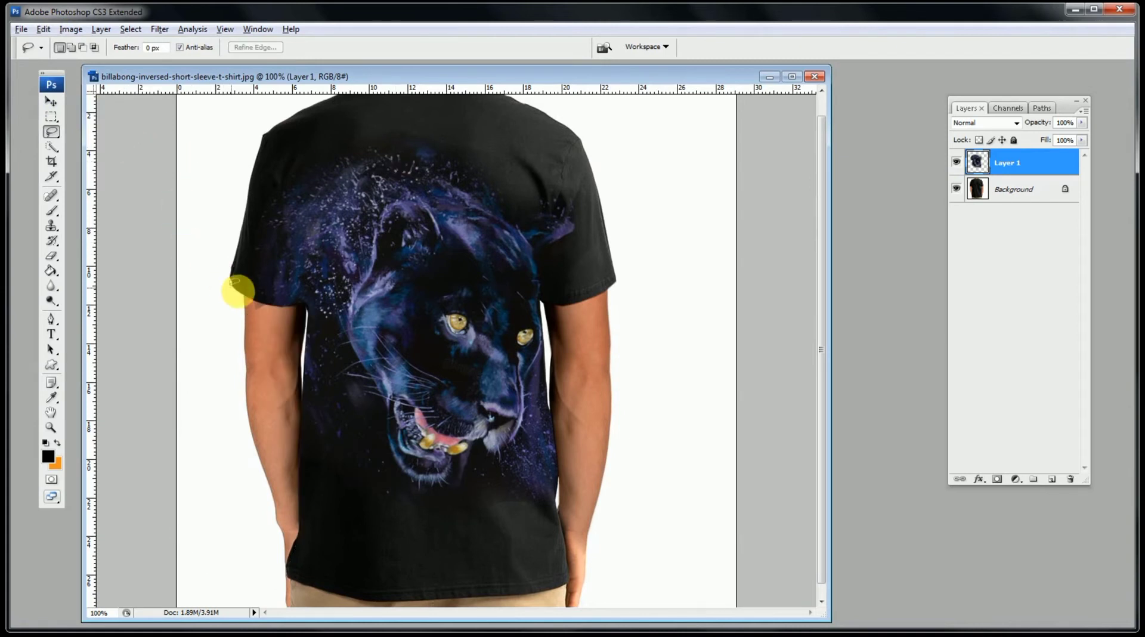
mouse_move(269, 304)
mouse_down()
mouse_move(214, 322)
mouse_move(157, 301)
mouse_up()
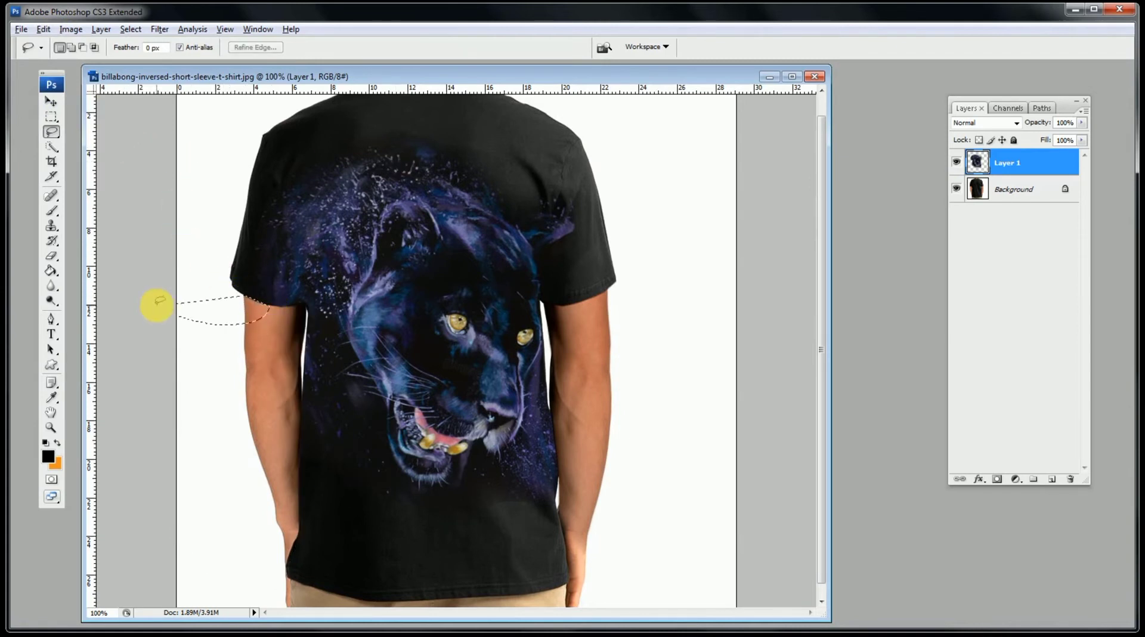
click(295, 327)
click(59, 104)
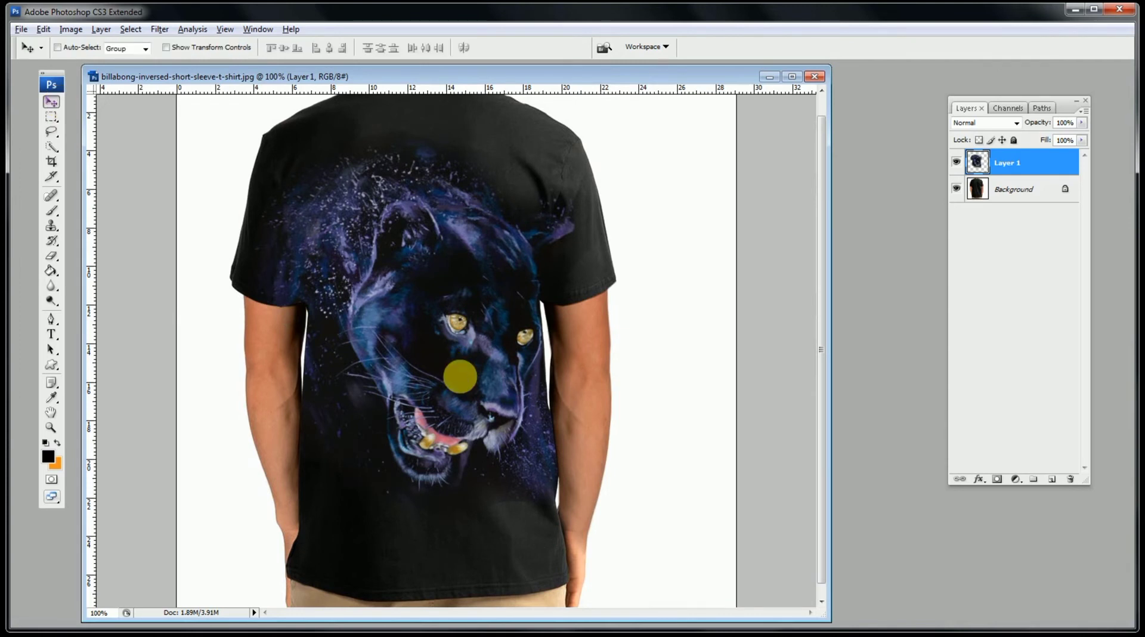
Step: Hide the panther layer and lasso the back of the shirt on the Background layer, just inside the sleeves, sides and hem
key(ctrl+minus)
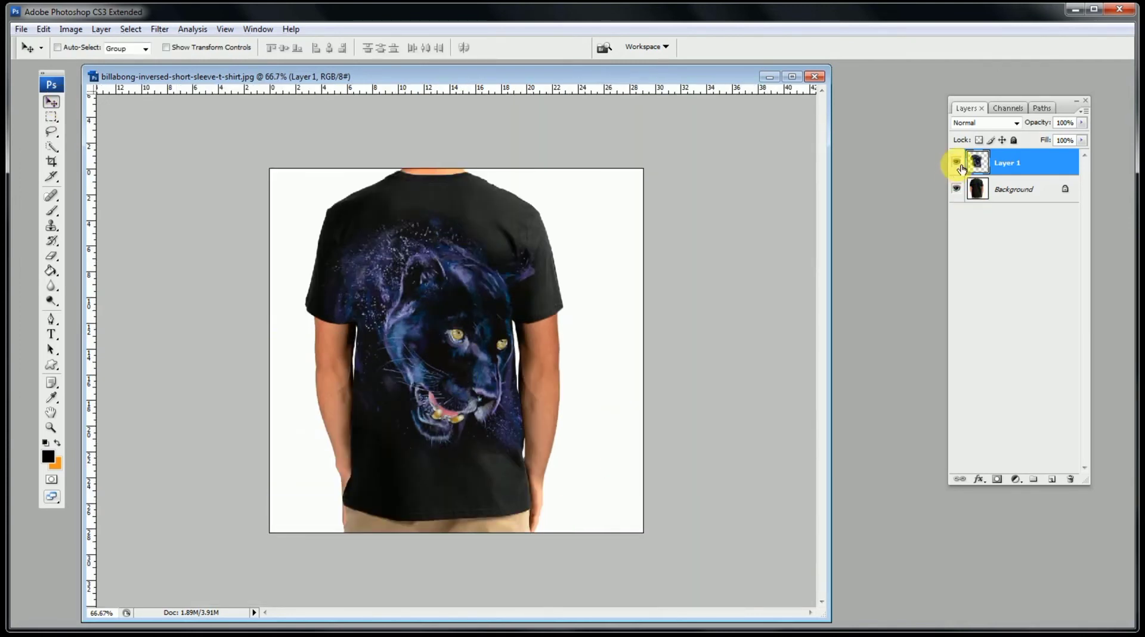
click(958, 163)
click(1016, 191)
key(l)
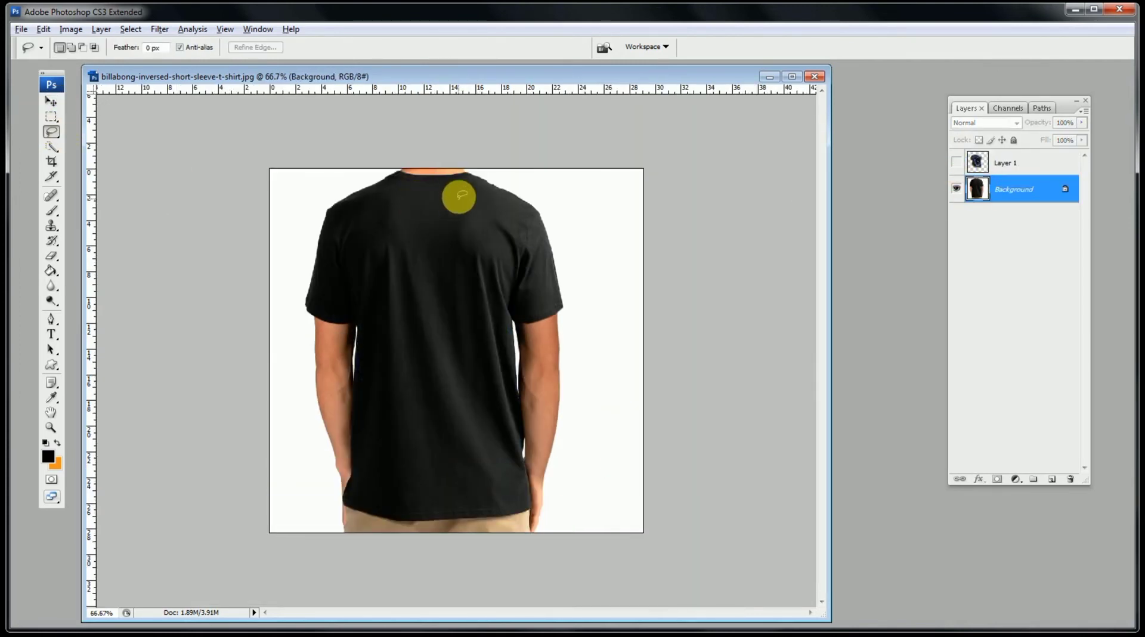
mouse_move(457, 193)
mouse_down()
mouse_move(520, 211)
mouse_move(528, 264)
mouse_up()
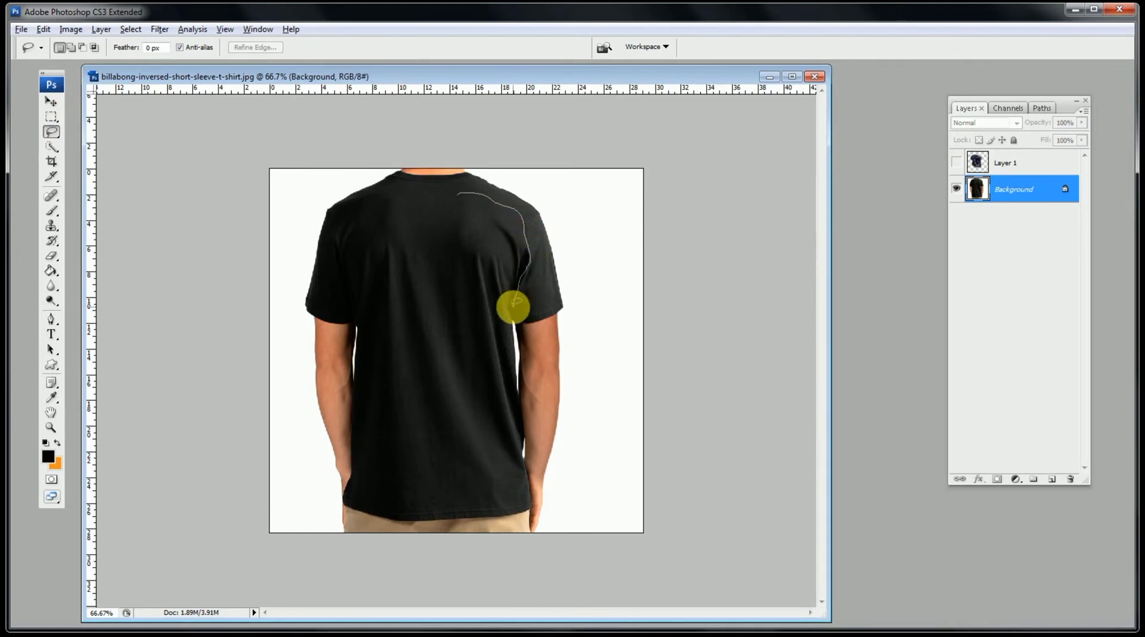
mouse_move(516, 390)
mouse_down()
mouse_move(525, 460)
mouse_move(510, 499)
mouse_move(374, 493)
mouse_move(359, 220)
mouse_up()
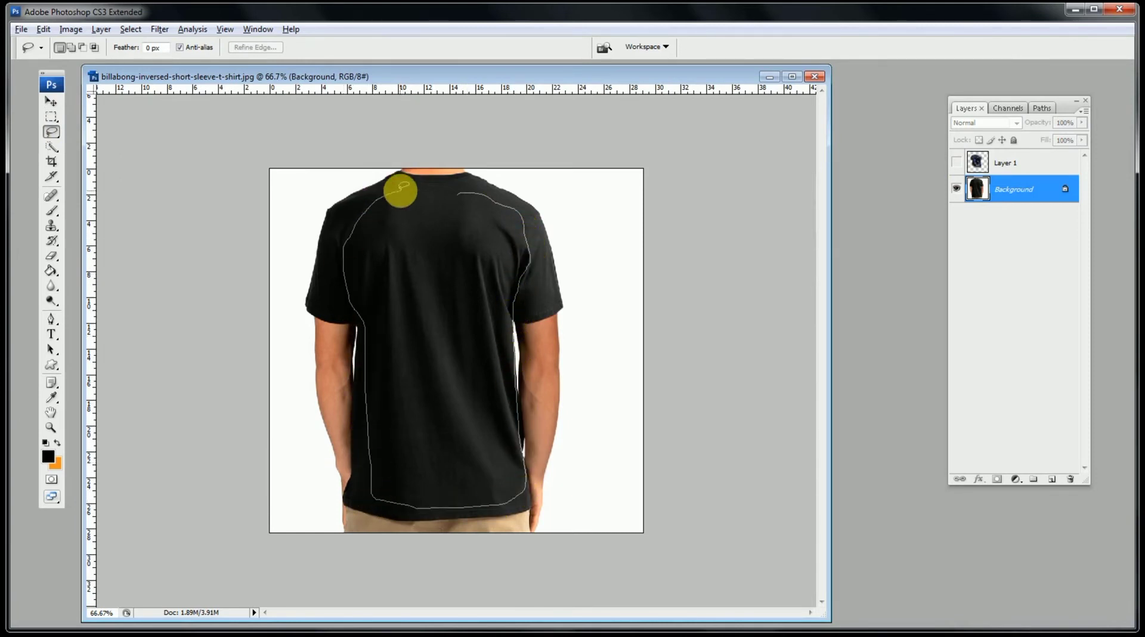
drag(401, 187, 411, 184)
key(ctrl+plus)
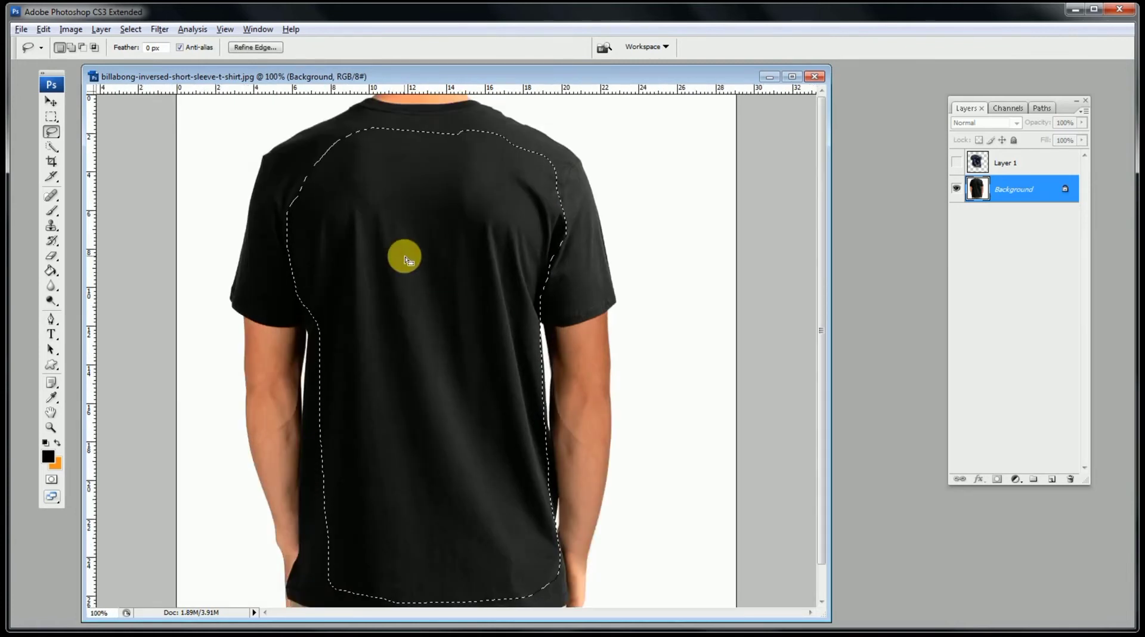
key(ctrl+d)
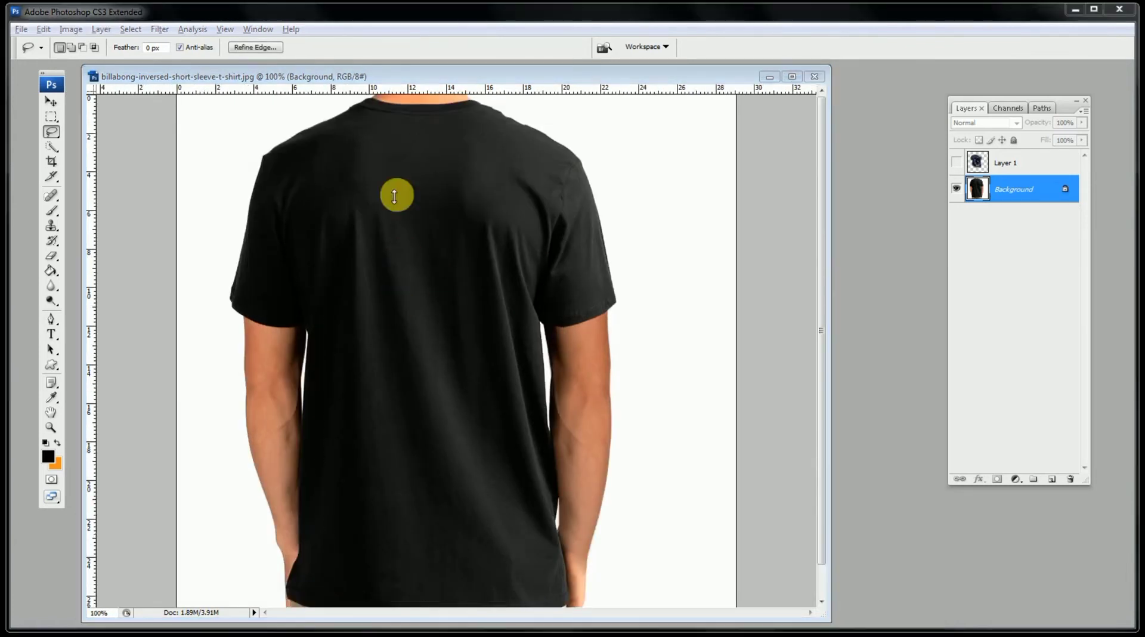
click(435, 91)
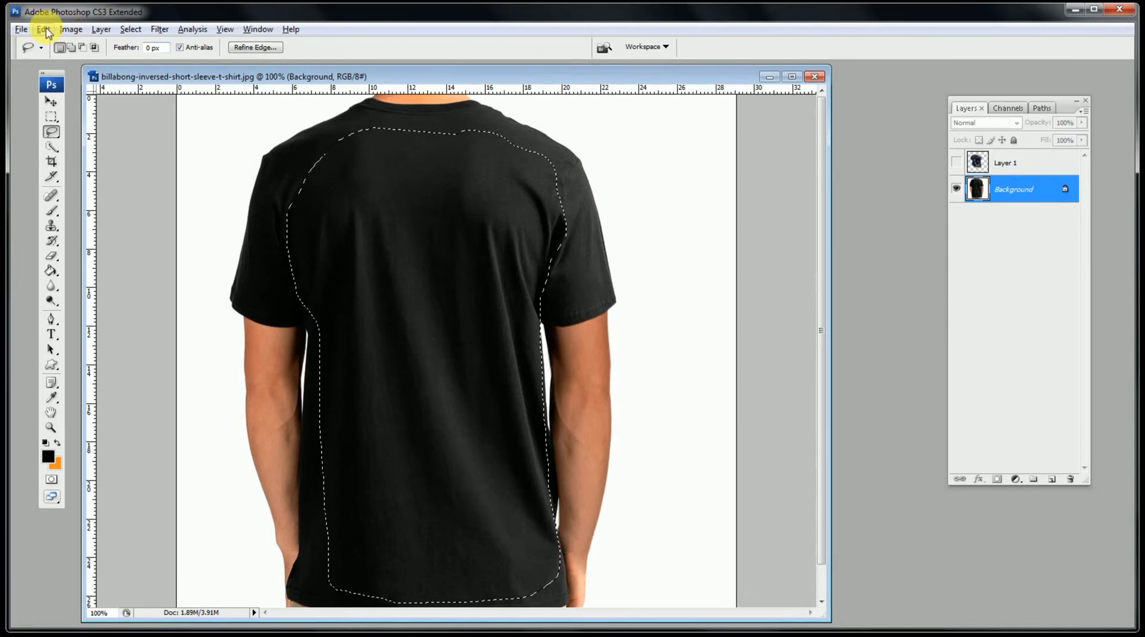
Step: Copy the selected shirt area from the Background layer and paste it as a new layer
click(48, 31)
click(60, 118)
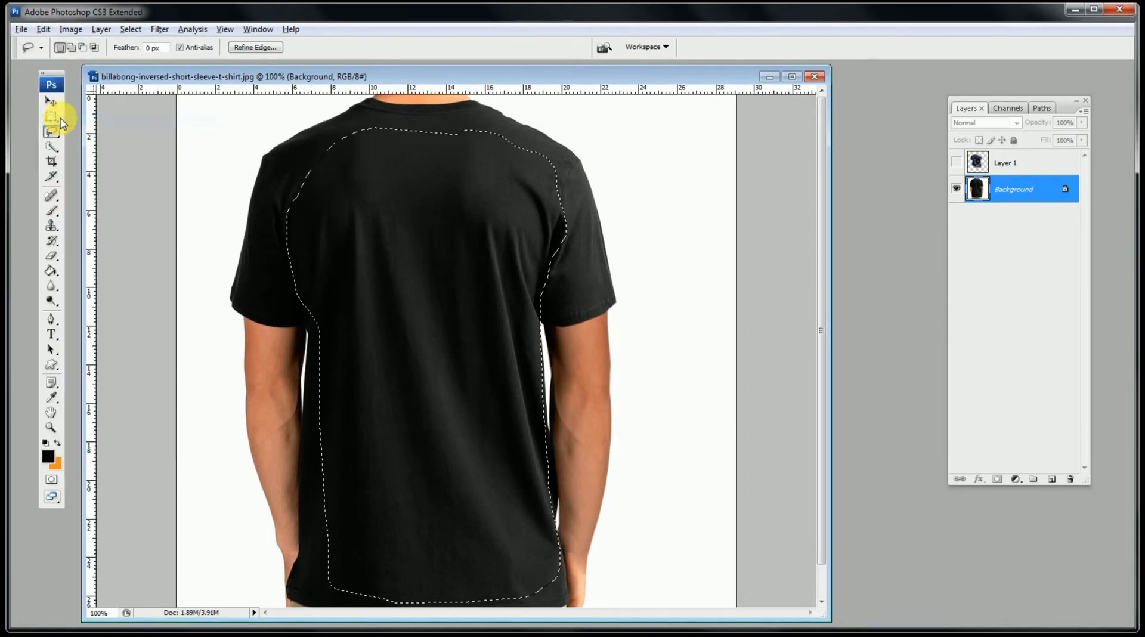
click(59, 119)
click(43, 29)
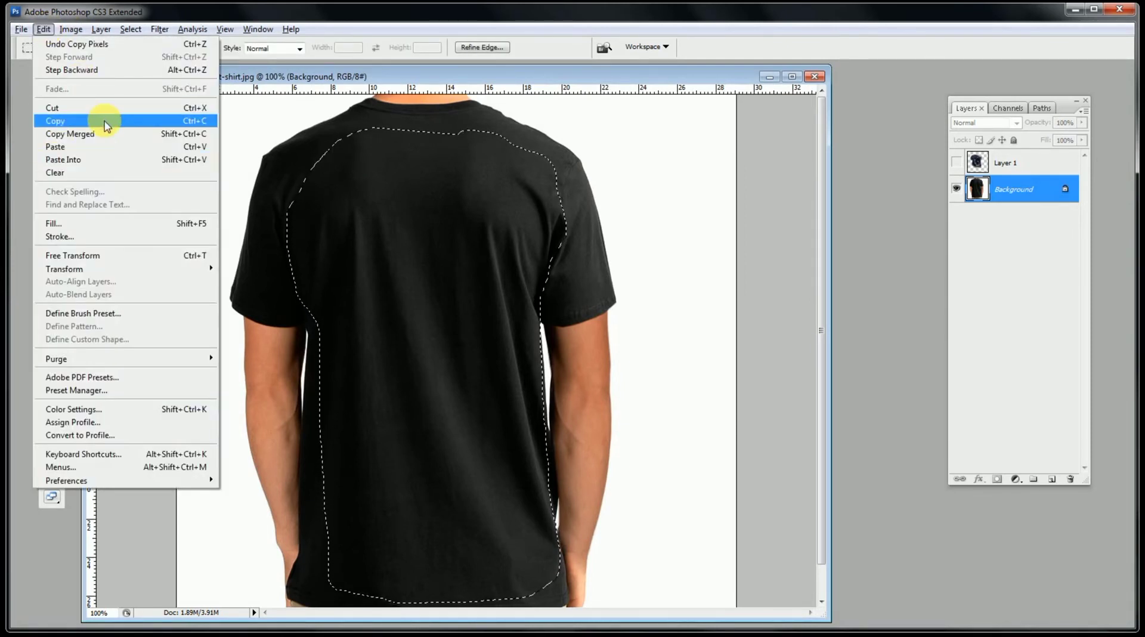
click(69, 146)
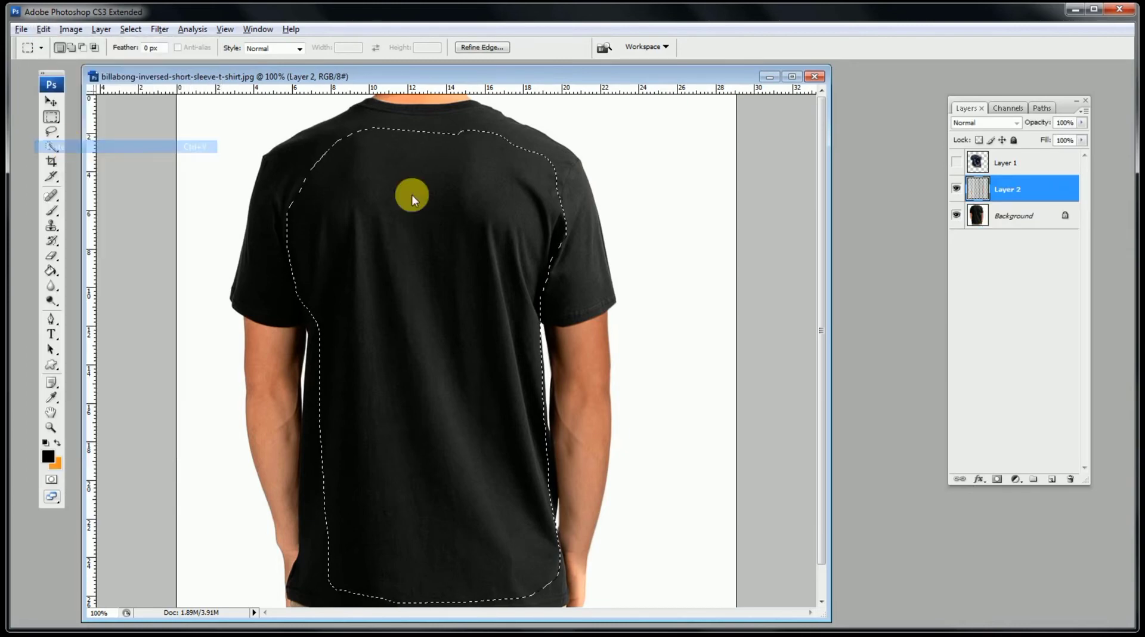
Step: Show the panther layer again and move the pasted shirt layer, Layer 2, above it
click(979, 258)
click(965, 218)
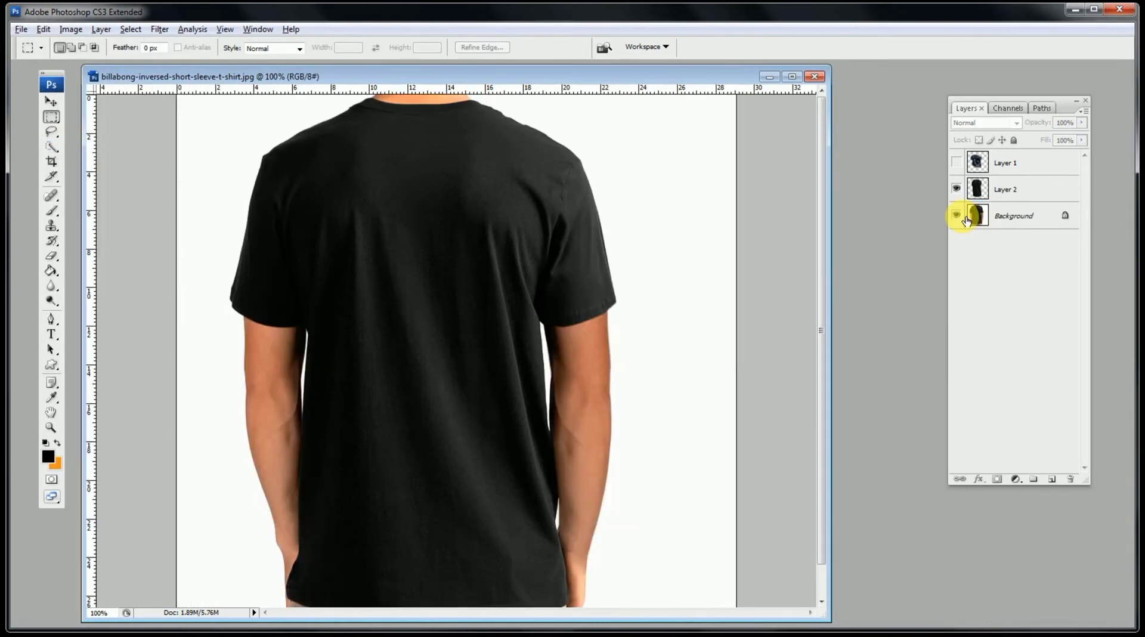
click(1013, 214)
click(1008, 190)
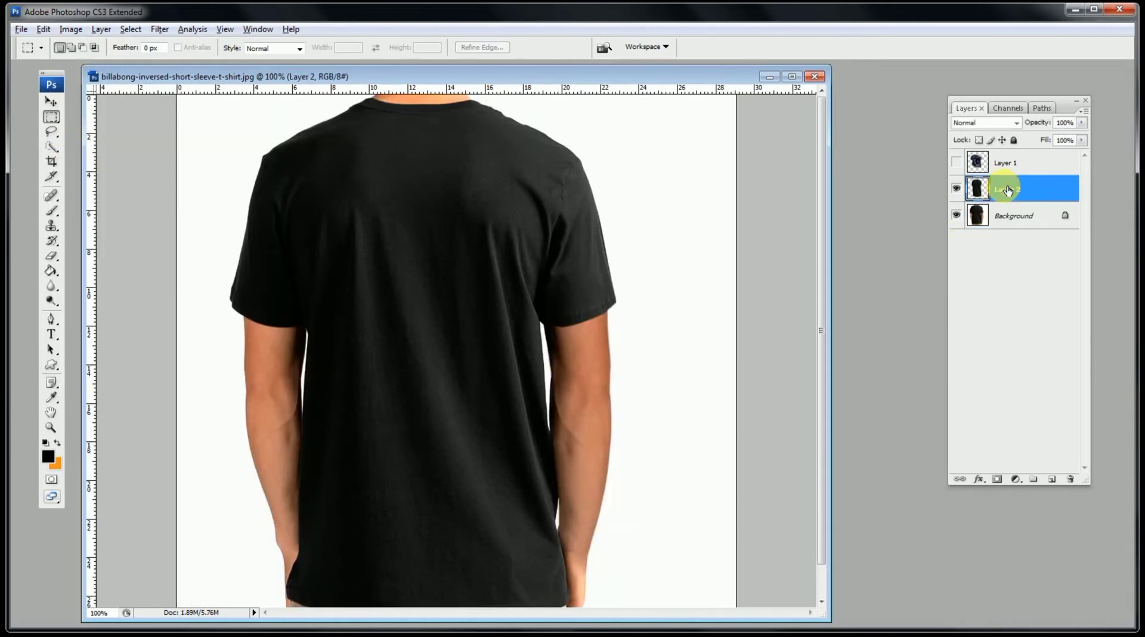
click(957, 162)
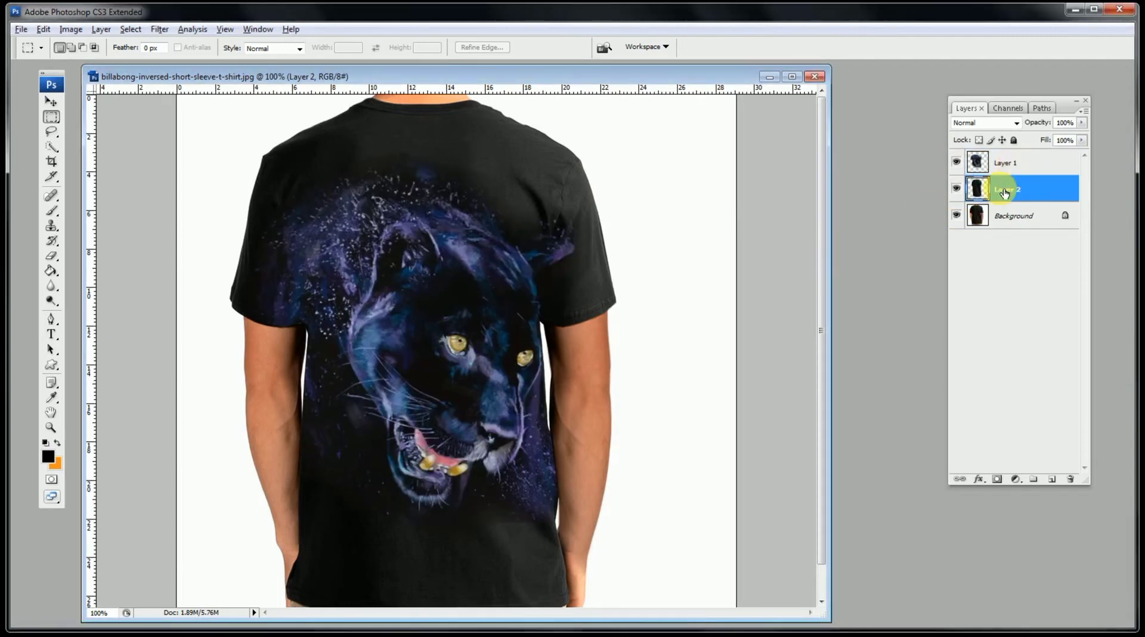
drag(1005, 161, 1011, 164)
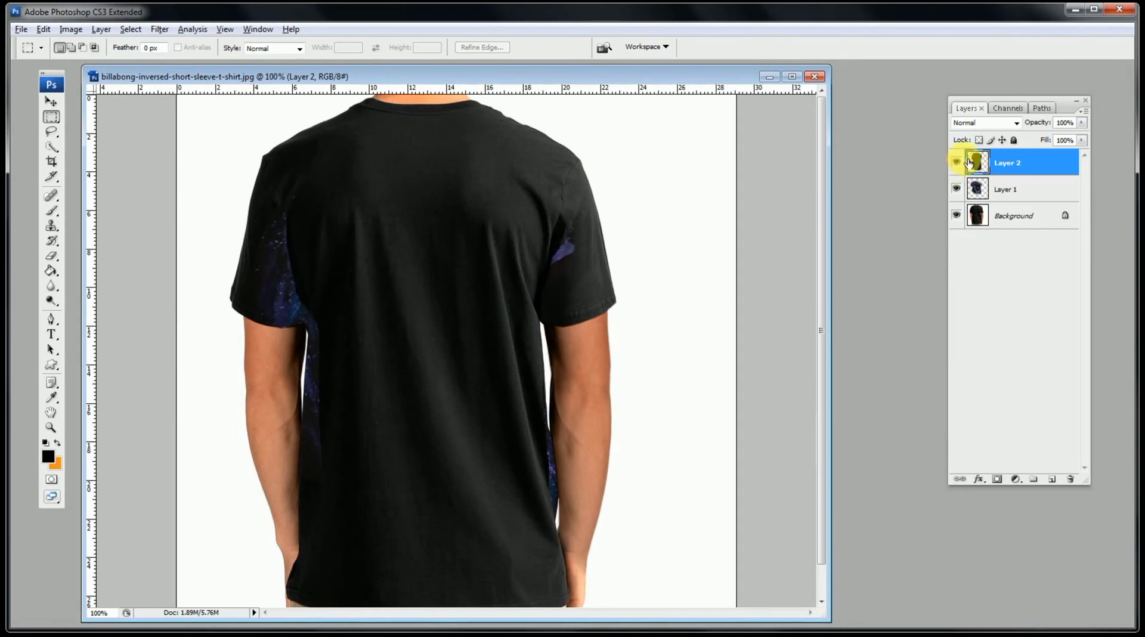
Step: Set Layer 2's blend mode to Linear Dodge (Add) and its fill to 72%
click(997, 129)
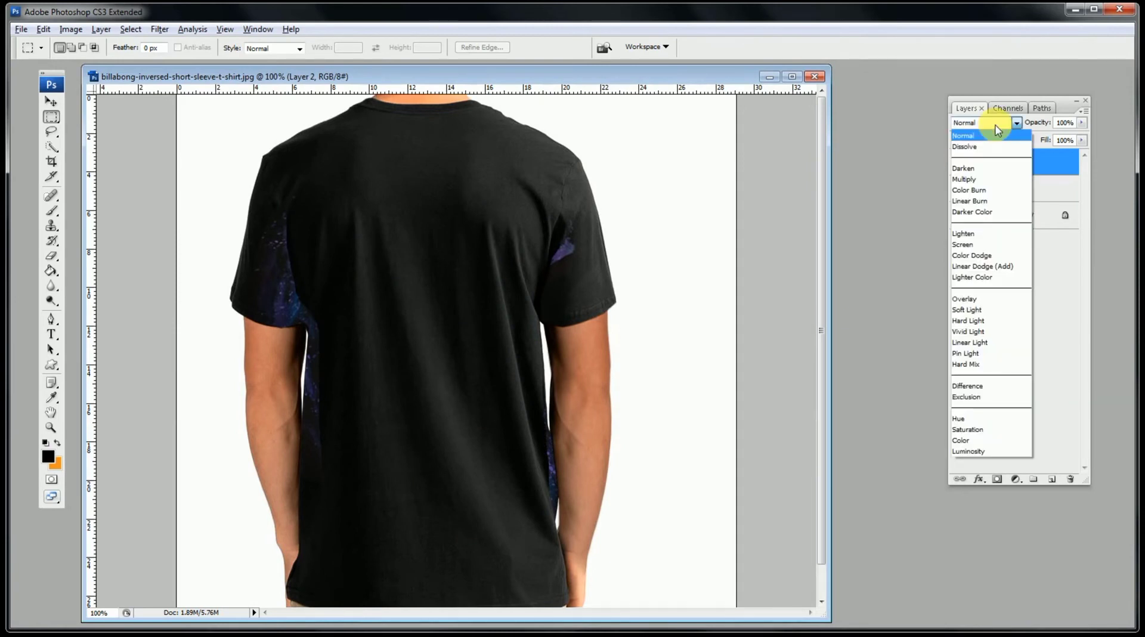
click(998, 266)
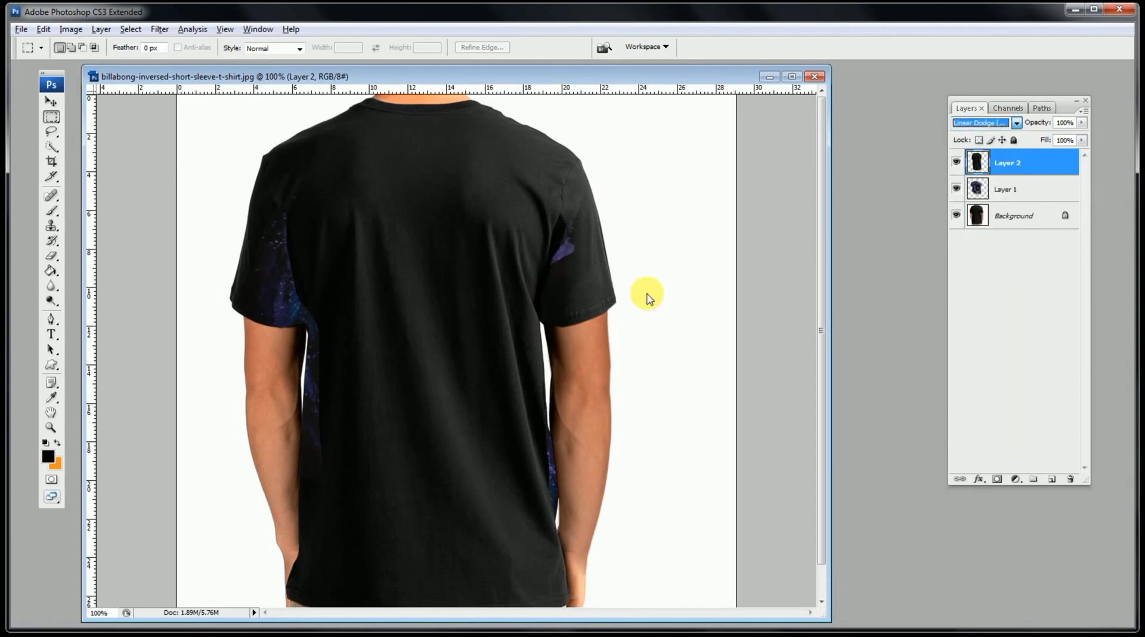
key(ctrl+minus)
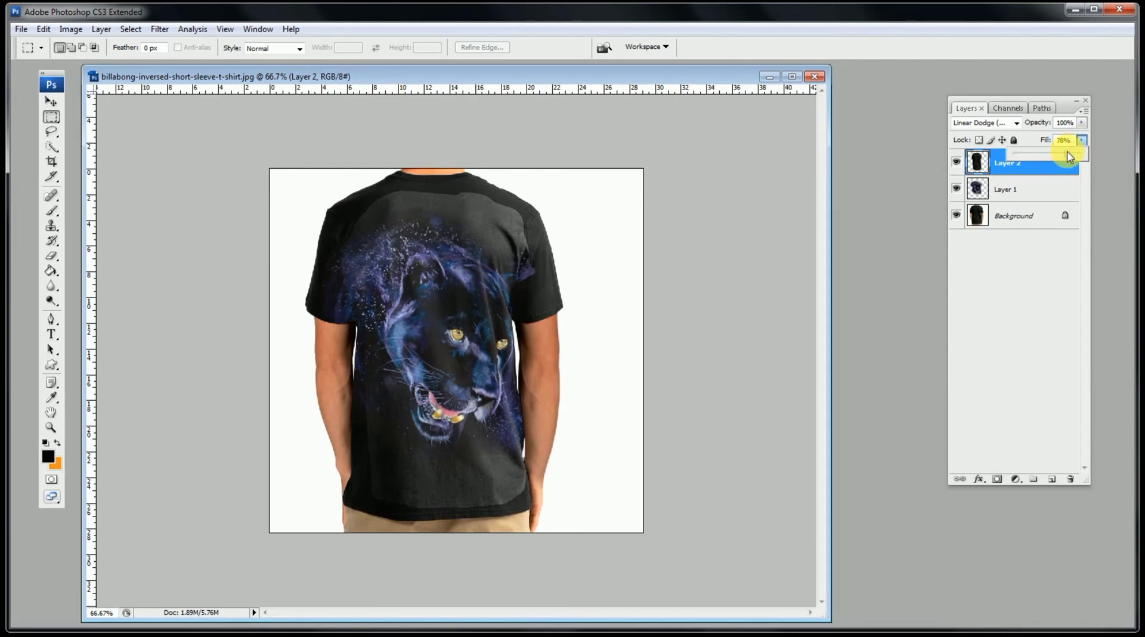
click(1063, 154)
click(543, 299)
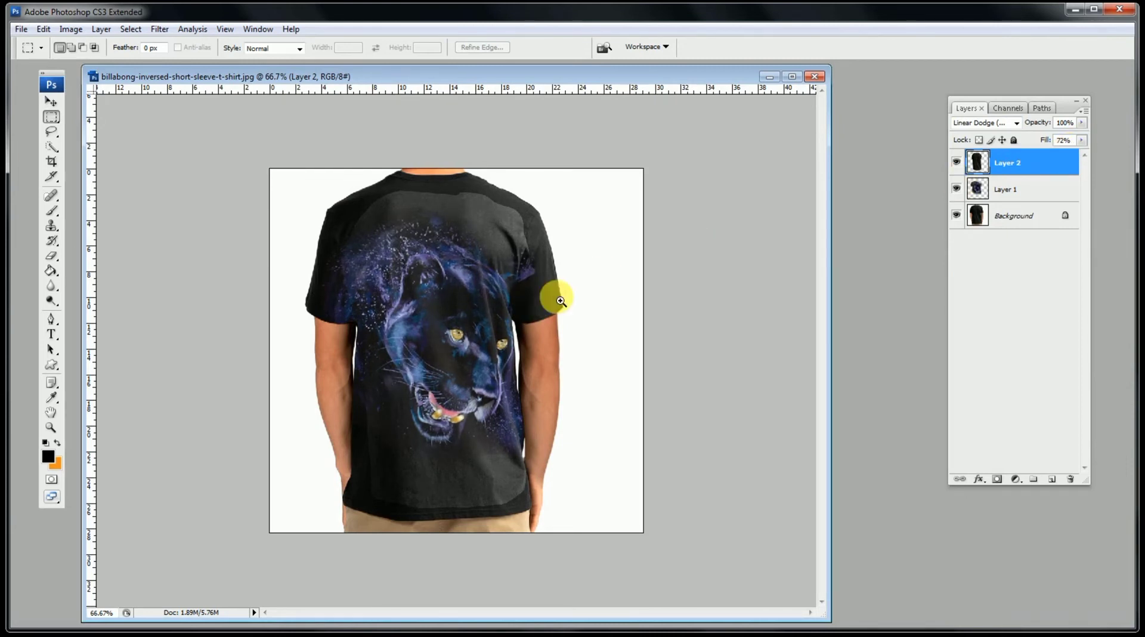
Step: Erase Layer 2's hard outline around the shirt's shoulders, sides and hem with a 139 px brush, first at 87%, finally at 58% opacity
click(57, 256)
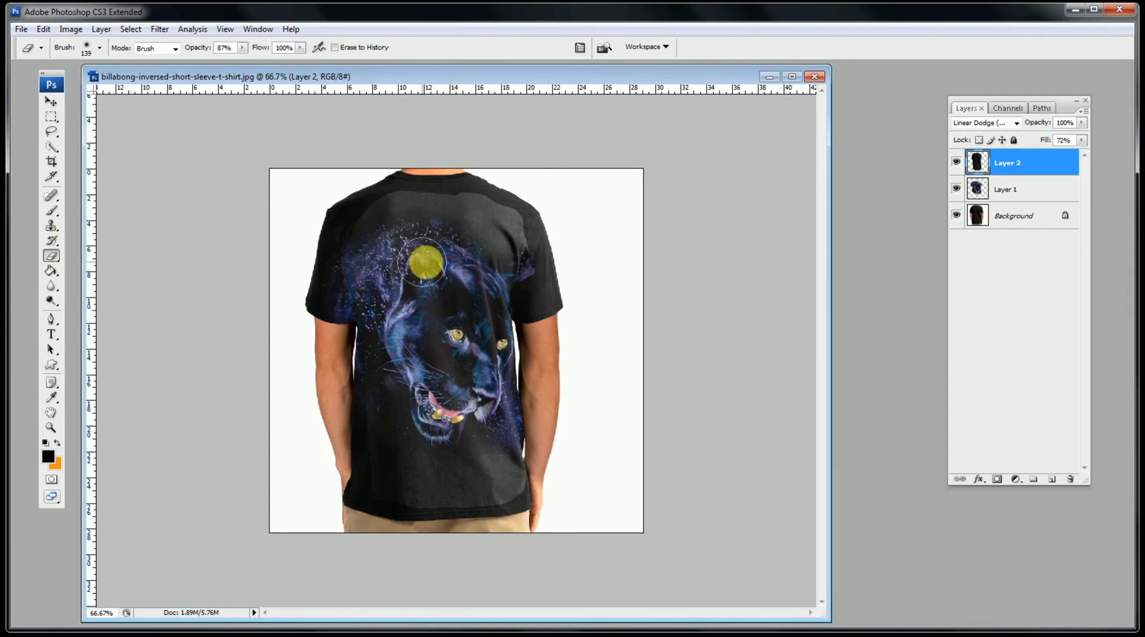
ctrl+click(473, 225)
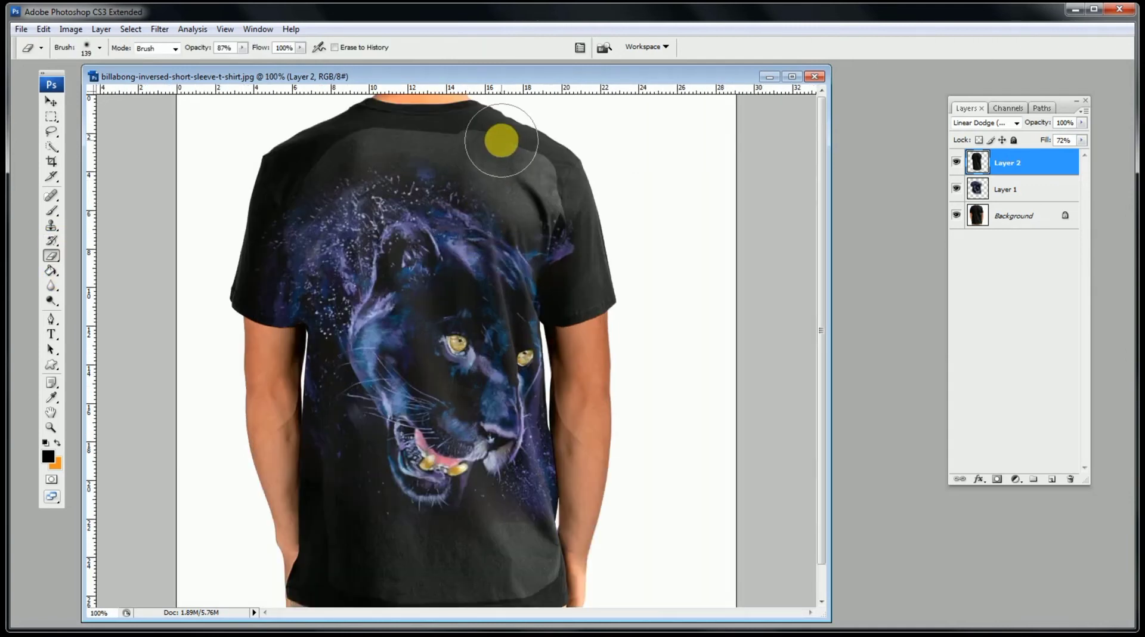
mouse_move(579, 189)
mouse_down()
mouse_move(499, 152)
mouse_move(353, 117)
mouse_move(326, 122)
mouse_move(296, 156)
mouse_move(445, 114)
mouse_move(516, 128)
mouse_move(479, 130)
mouse_up()
mouse_move(553, 581)
mouse_down()
mouse_move(447, 593)
mouse_move(552, 595)
mouse_move(381, 589)
mouse_move(308, 536)
mouse_move(297, 471)
mouse_move(261, 421)
mouse_move(248, 446)
mouse_move(317, 542)
mouse_move(455, 599)
mouse_move(528, 581)
mouse_move(489, 587)
mouse_move(499, 531)
mouse_up()
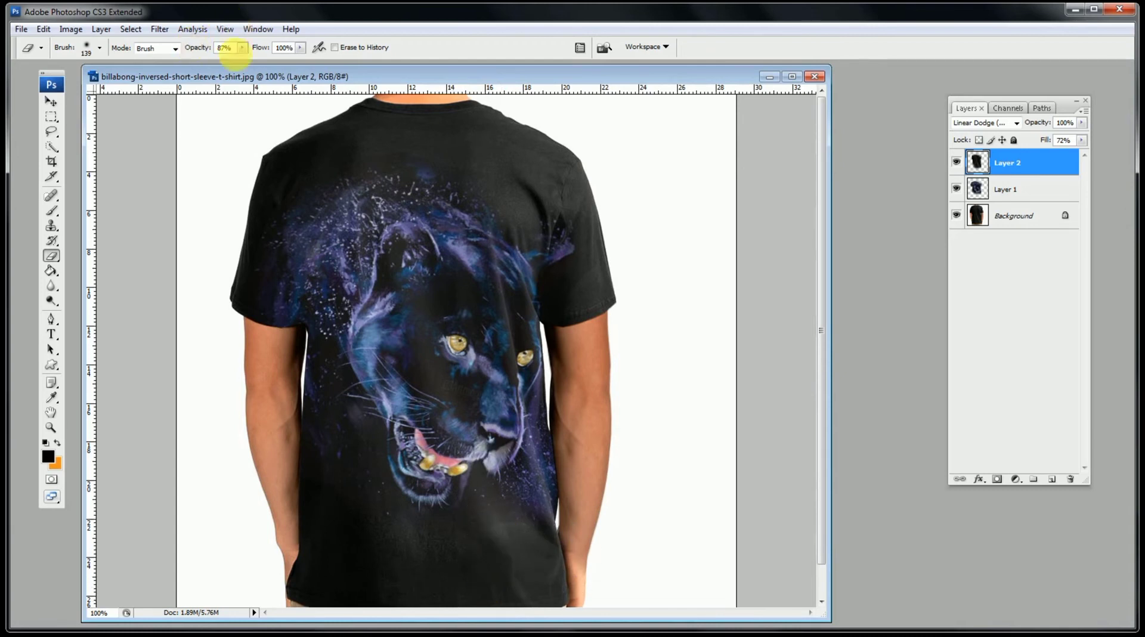
mouse_move(498, 542)
mouse_down()
mouse_move(453, 562)
mouse_move(402, 541)
mouse_move(506, 561)
mouse_move(514, 544)
mouse_move(569, 567)
mouse_move(586, 215)
mouse_move(600, 193)
mouse_move(592, 253)
mouse_move(571, 217)
mouse_up()
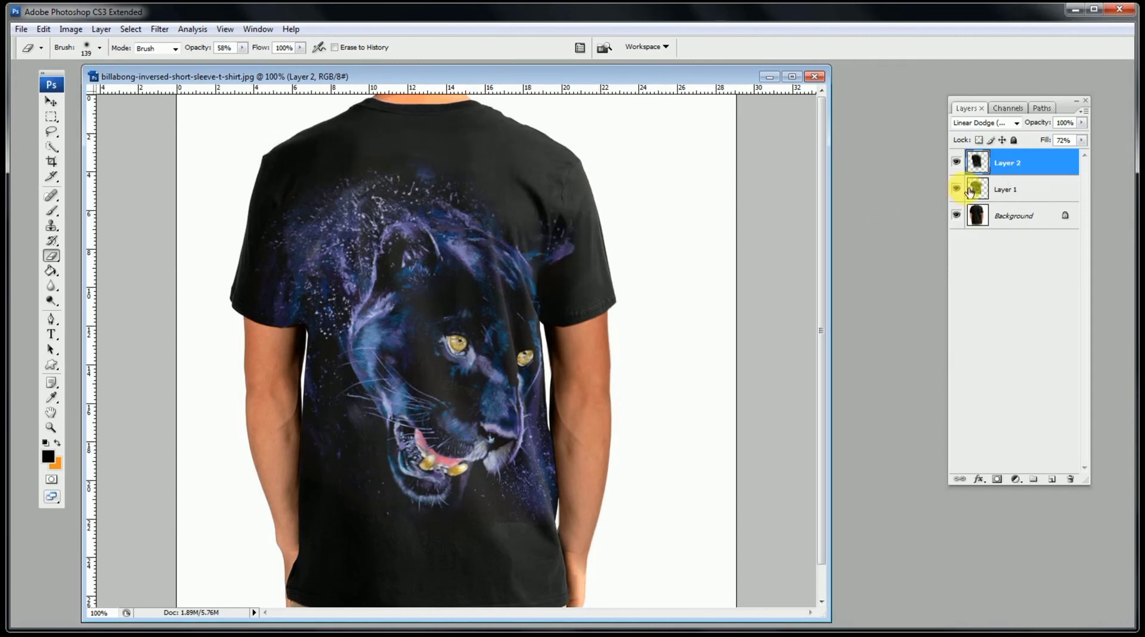
Step: Erase the outer edges of the panther on Layer 1 near the sleeves and lower shirt at 58% opacity
drag(585, 222, 598, 304)
mouse_move(491, 573)
mouse_down()
mouse_move(517, 555)
mouse_move(510, 540)
mouse_move(440, 570)
mouse_move(533, 569)
mouse_up()
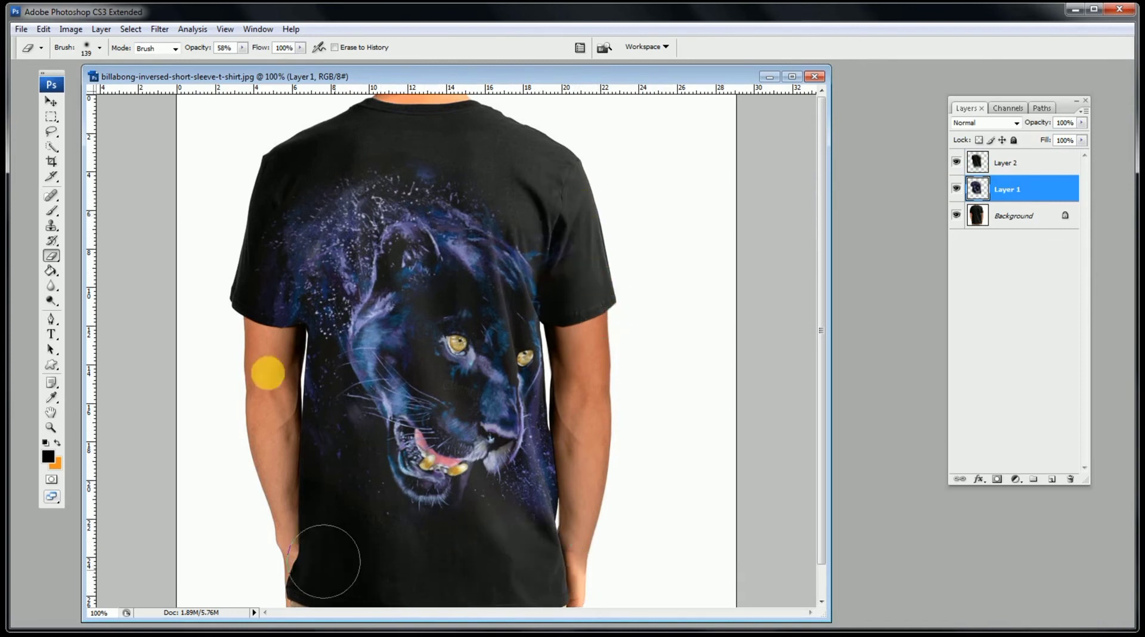
mouse_move(261, 345)
mouse_down()
mouse_move(234, 228)
mouse_move(299, 160)
mouse_move(444, 122)
mouse_up()
click(51, 101)
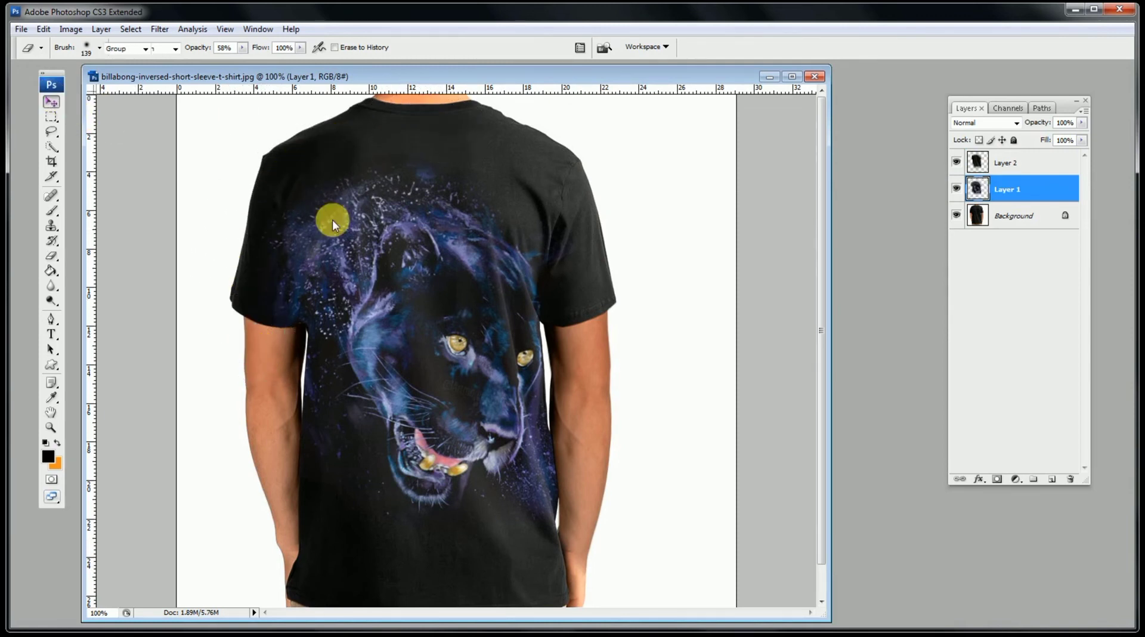
Step: Darken the panther on Layer 1 with Curves, using an RGB point at input 134 and output 109
ctrl+alt+click(446, 322)
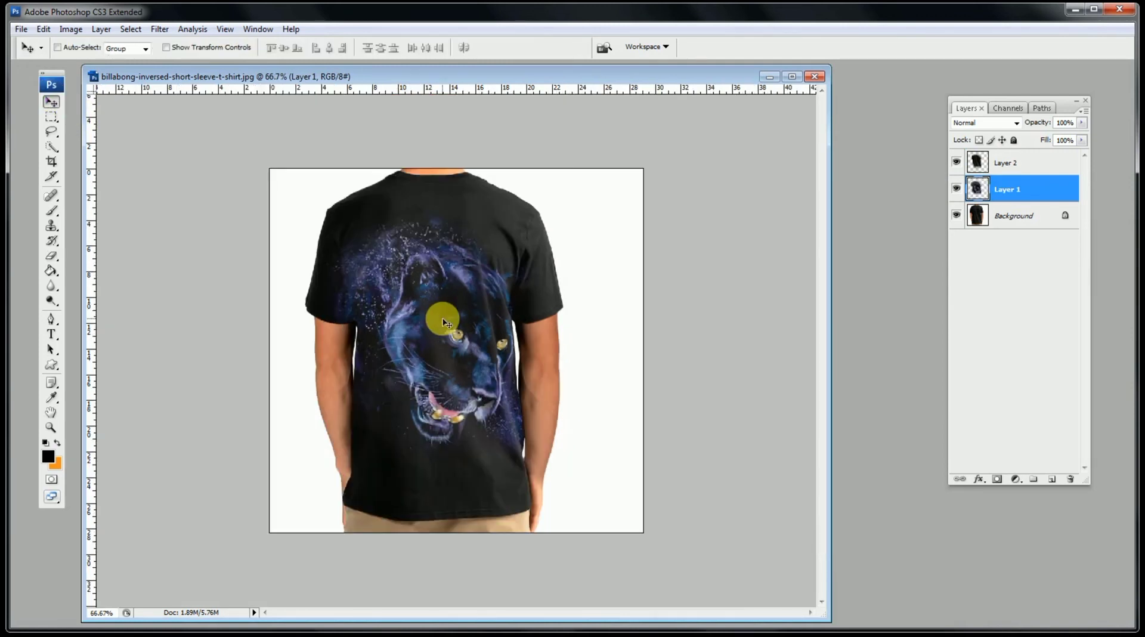
ctrl+click(462, 381)
click(1016, 198)
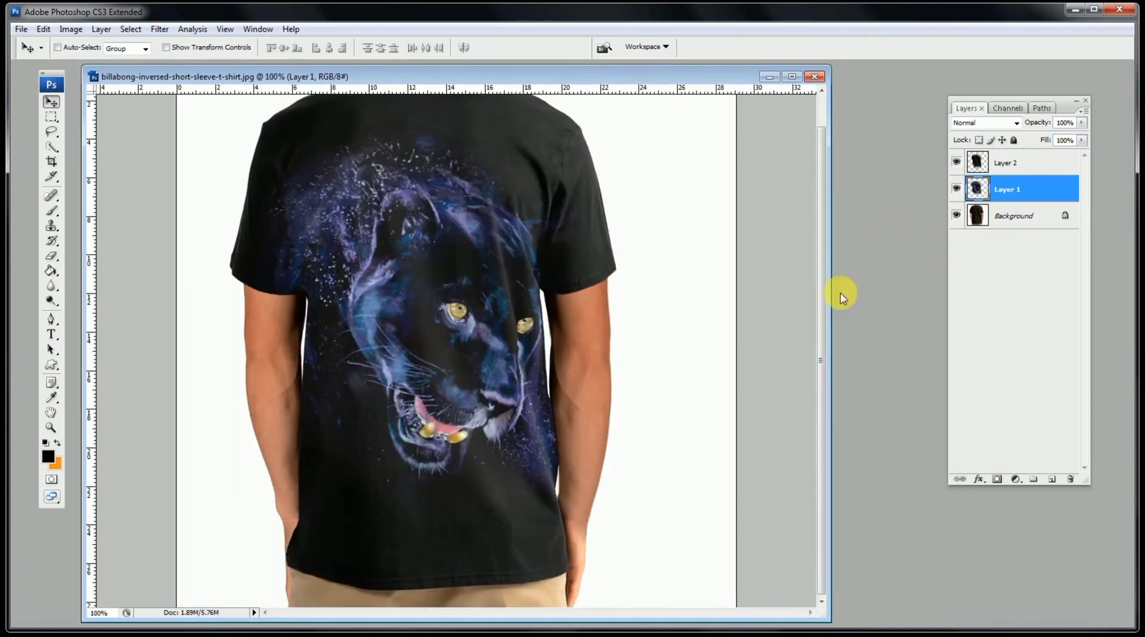
key(ctrl+m)
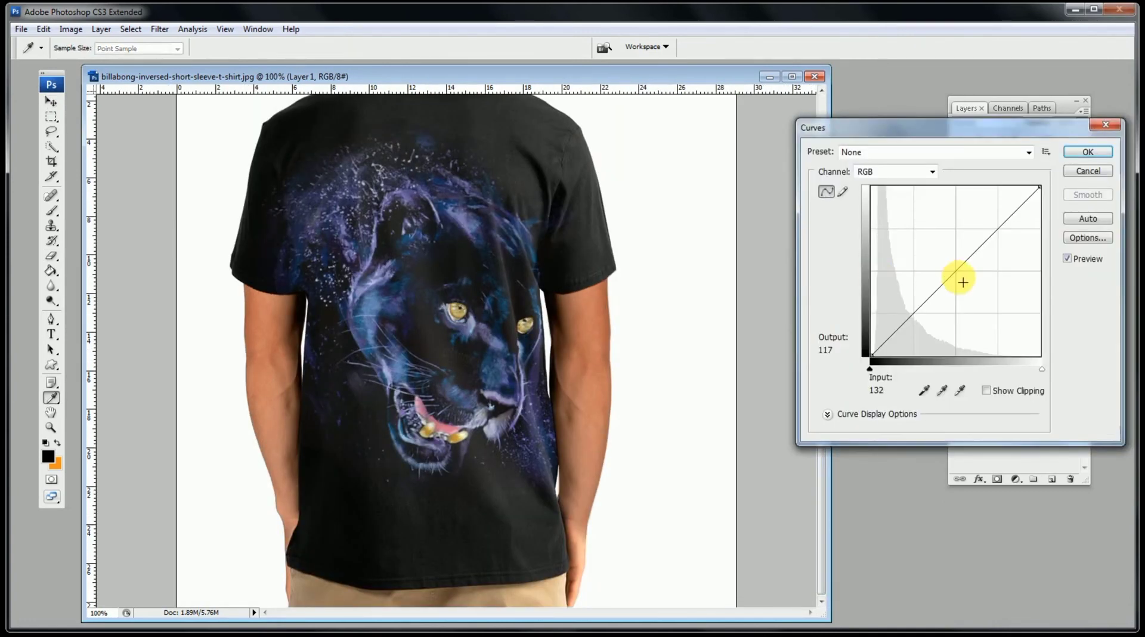
drag(958, 273, 959, 279)
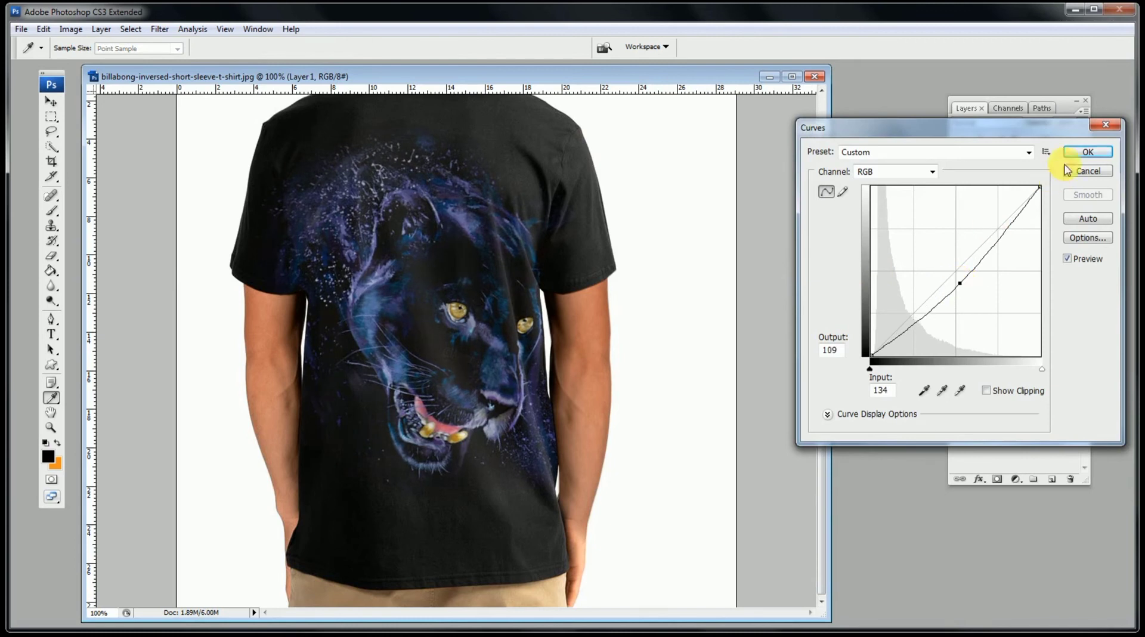
click(1086, 152)
Step: Move the layer list beside the shirt image and lower Layer 2's fill to 56%
key(v)
drag(1050, 103, 773, 135)
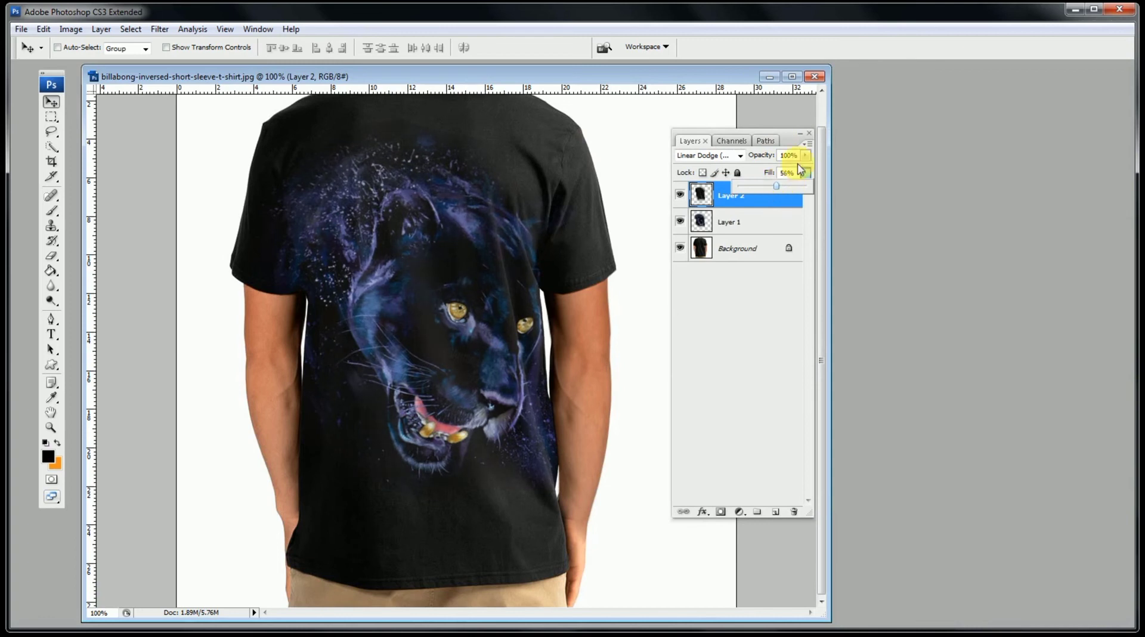
click(692, 280)
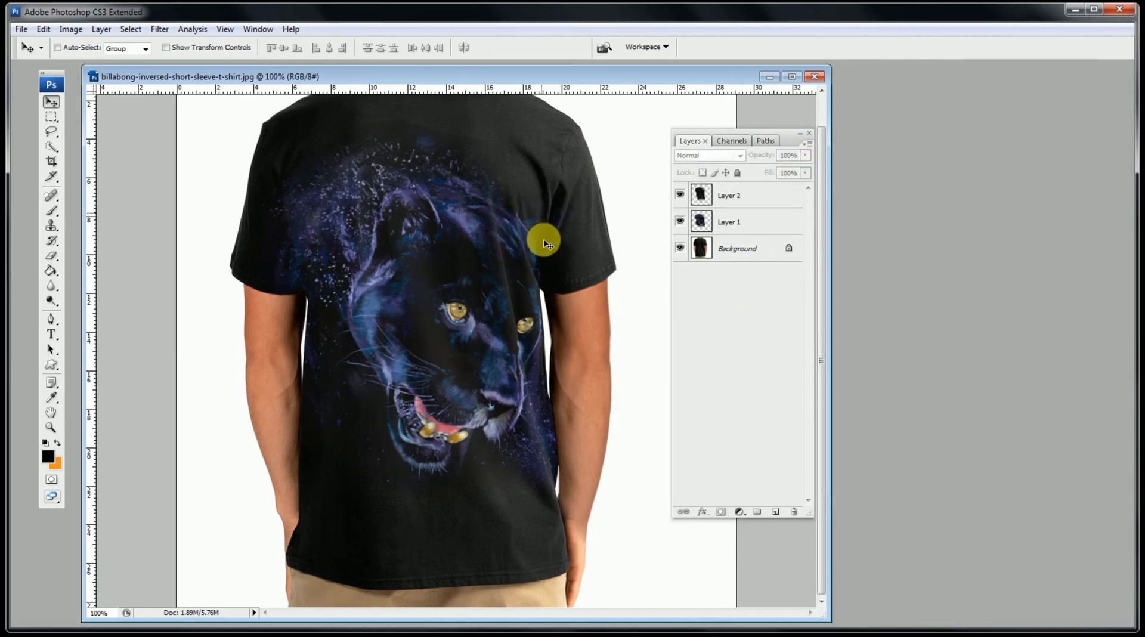
drag(495, 300, 480, 325)
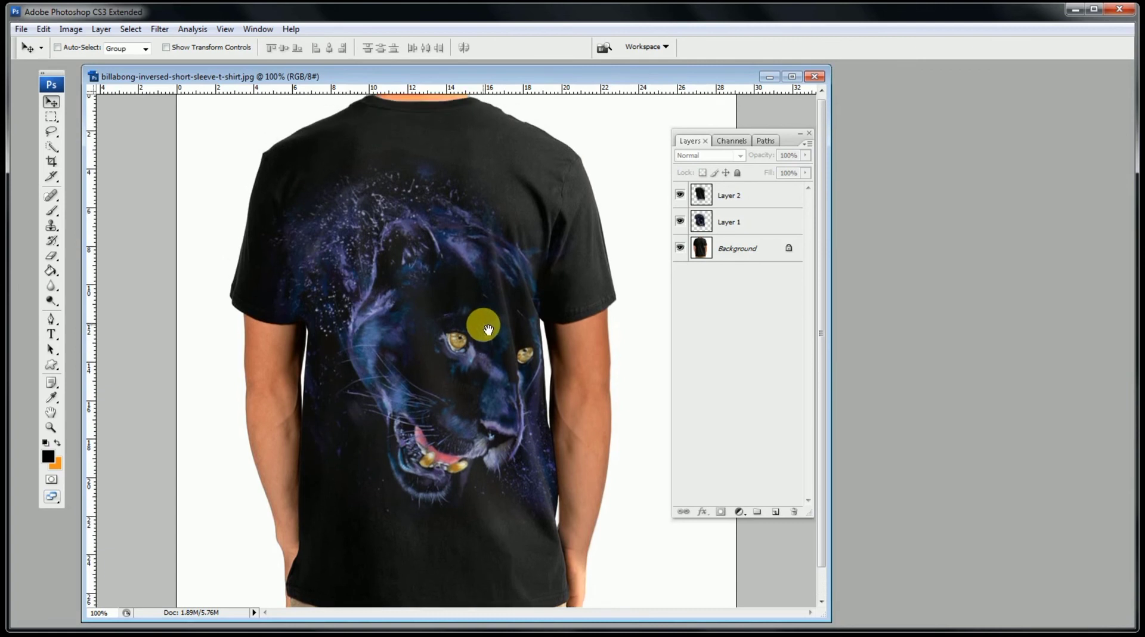
Step: Soften the panther's outer left edge on Layer 1 beside the sleeve and shirt side with the Eraser at 36% opacity
click(767, 221)
click(55, 258)
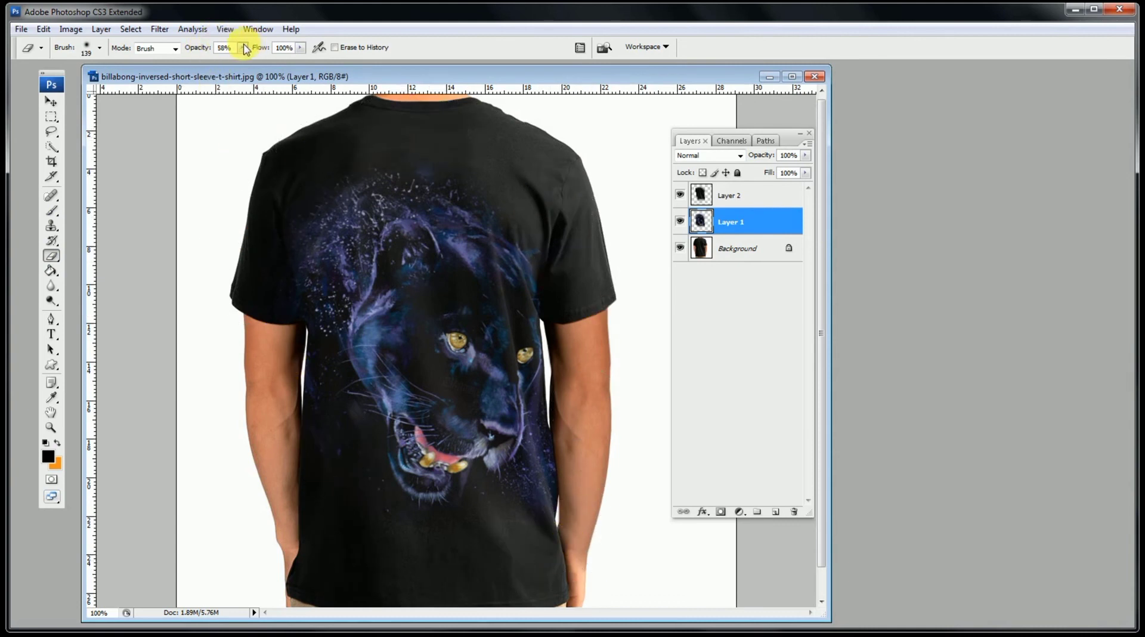
drag(236, 66, 222, 63)
mouse_move(289, 340)
mouse_down()
mouse_move(328, 404)
mouse_move(309, 440)
mouse_move(288, 377)
mouse_up()
click(51, 101)
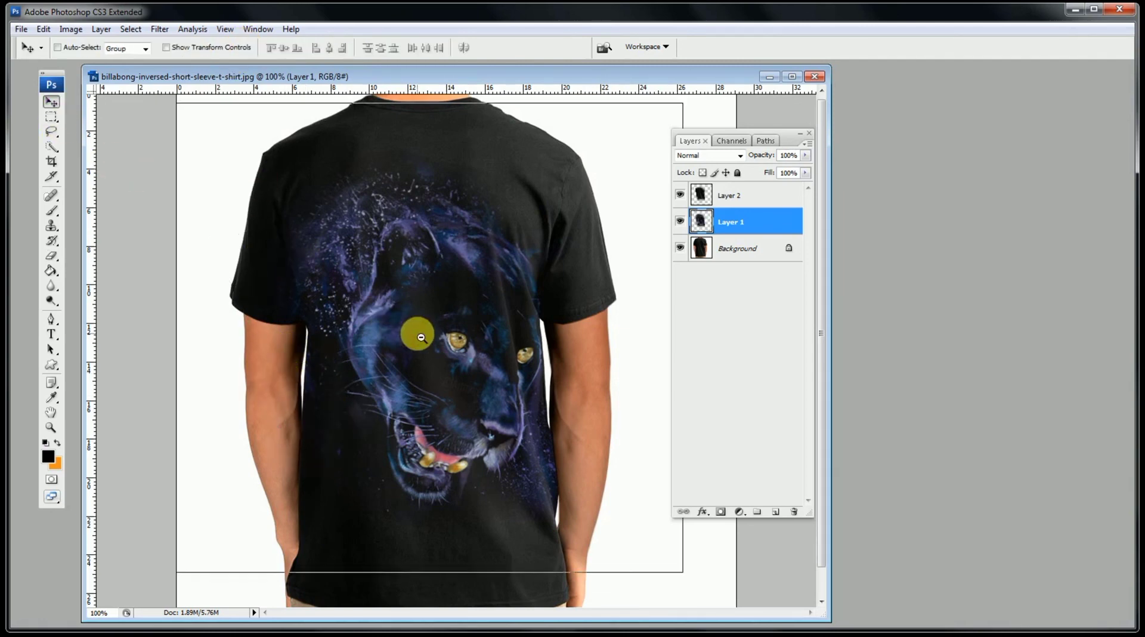
key(ctrl+minus)
key(ctrl+plus)
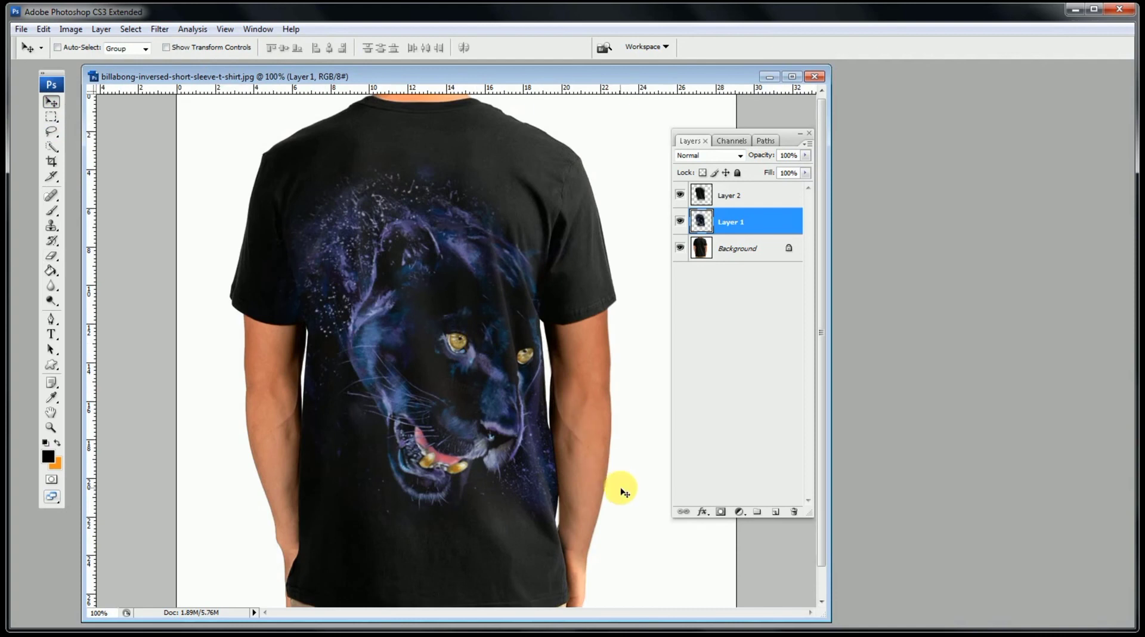
click(54, 256)
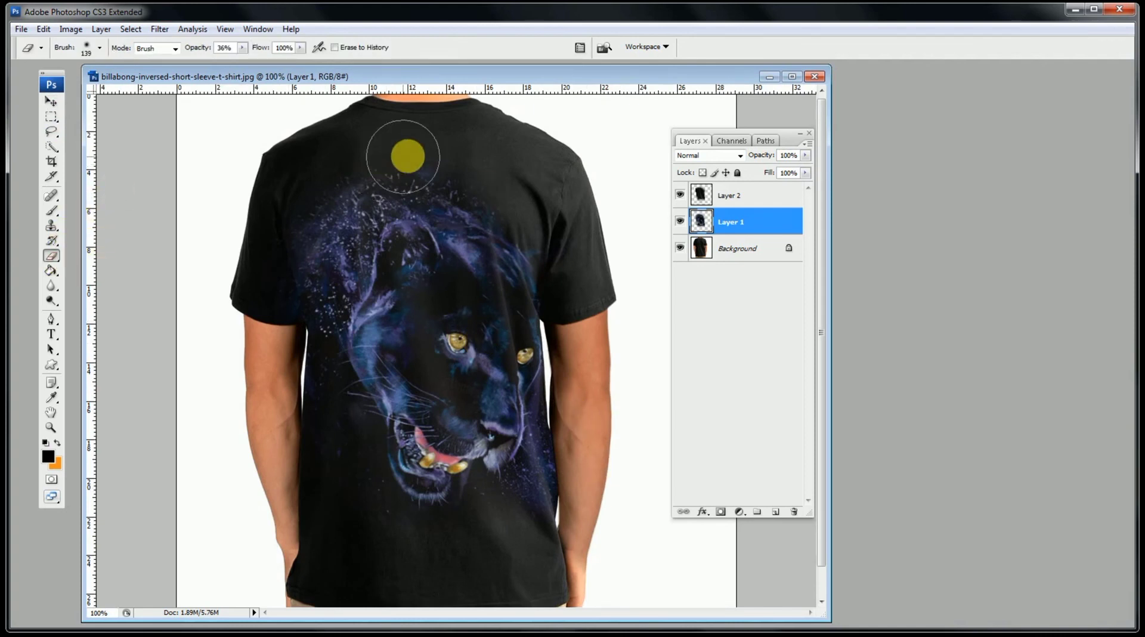
Step: Select Layer 2 and examine the blended panther's face at 200% and the whole shirt design at 100%
click(715, 194)
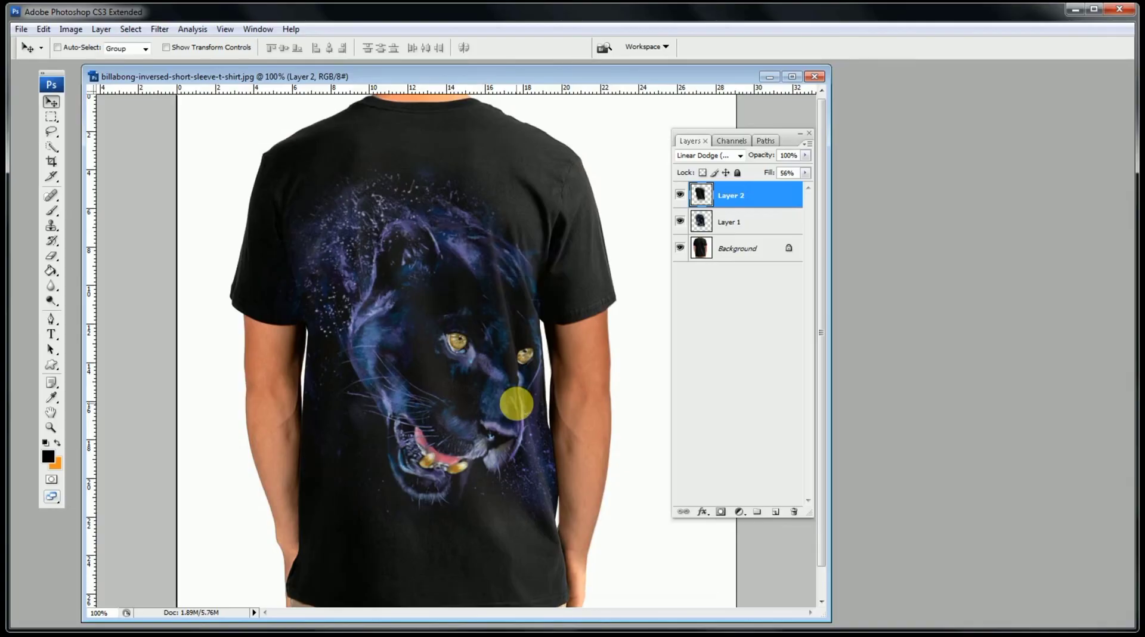
scroll(510, 401, up, 2)
scroll(447, 332, up, 1)
scroll(465, 364, left, 2)
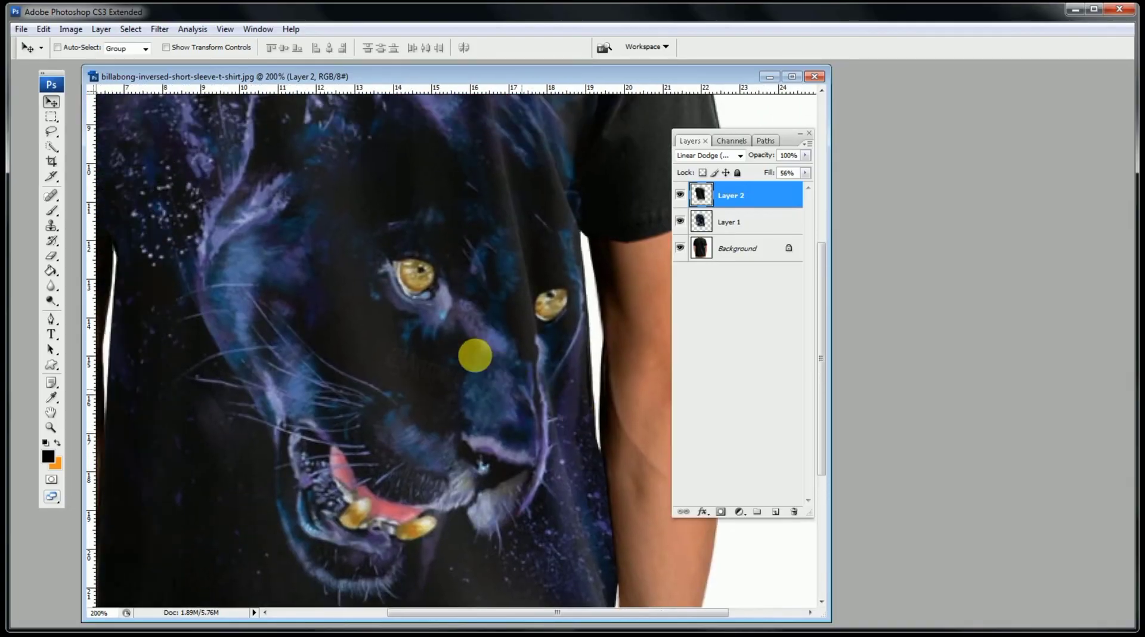
scroll(471, 357, down, 1)
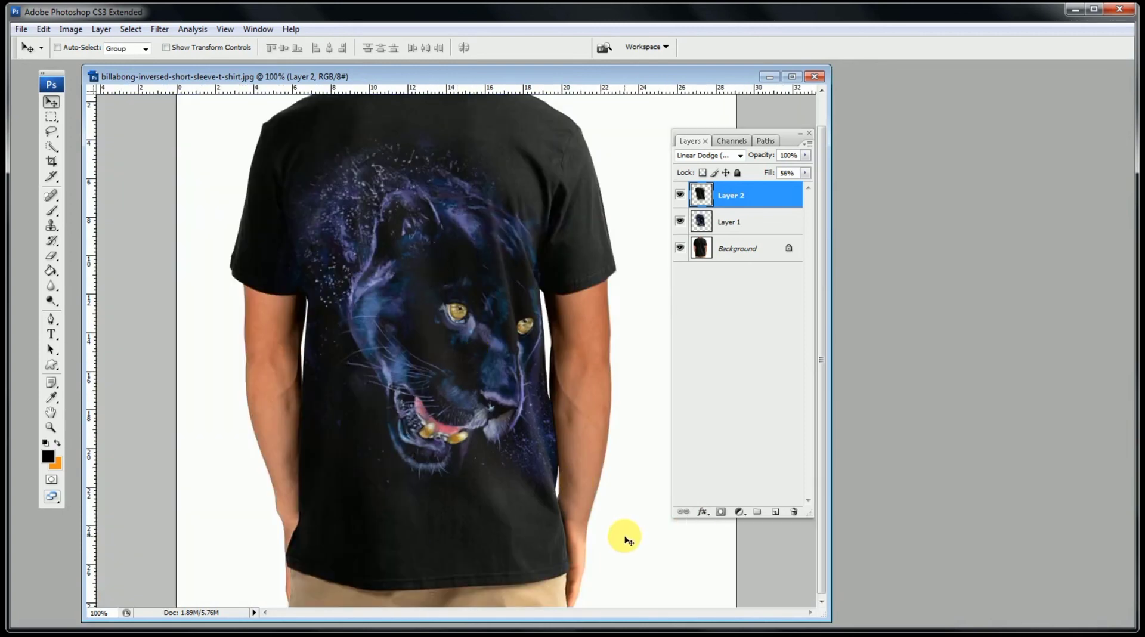